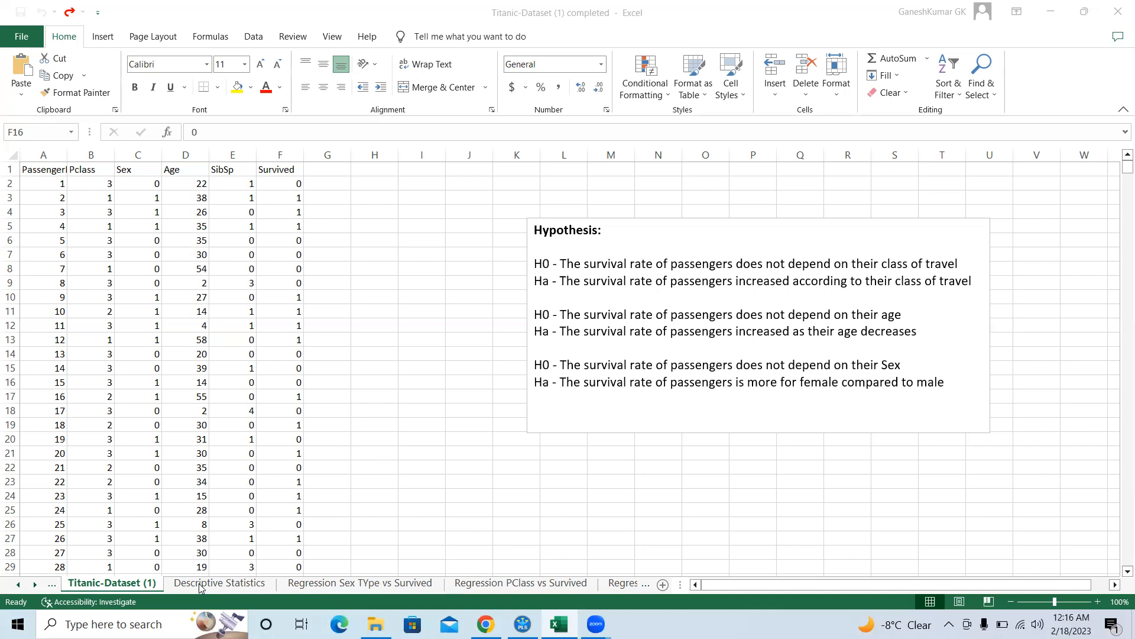
# Step: Open the Descriptive Statistics sheet and review the mean values of Pclass, Sex and Age
pyautogui.click(201, 587)
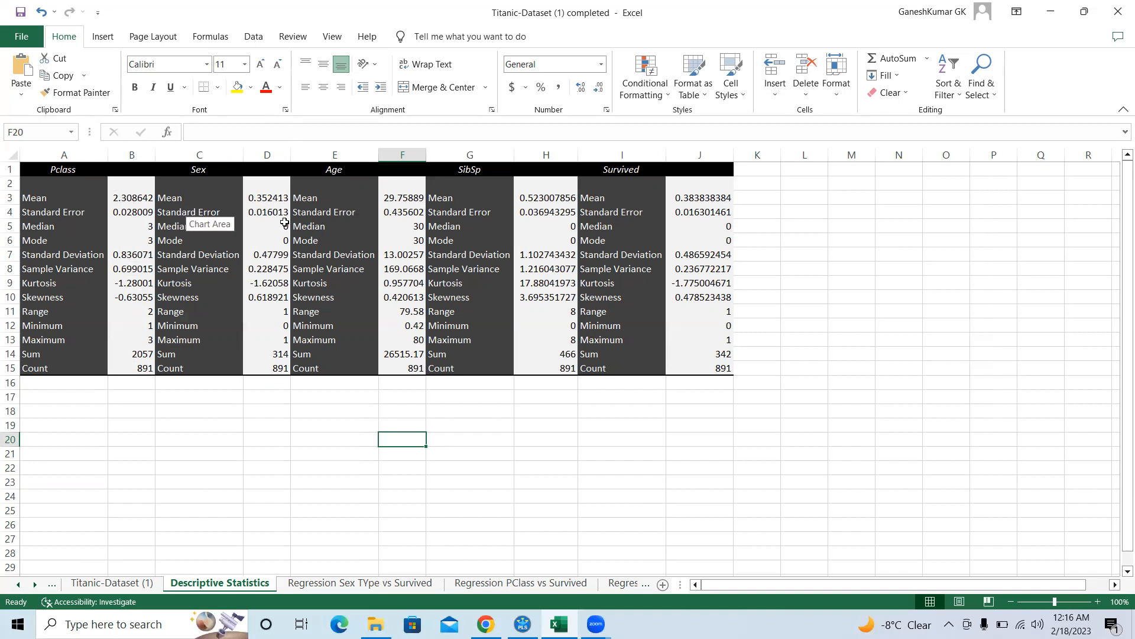
pyautogui.click(267, 236)
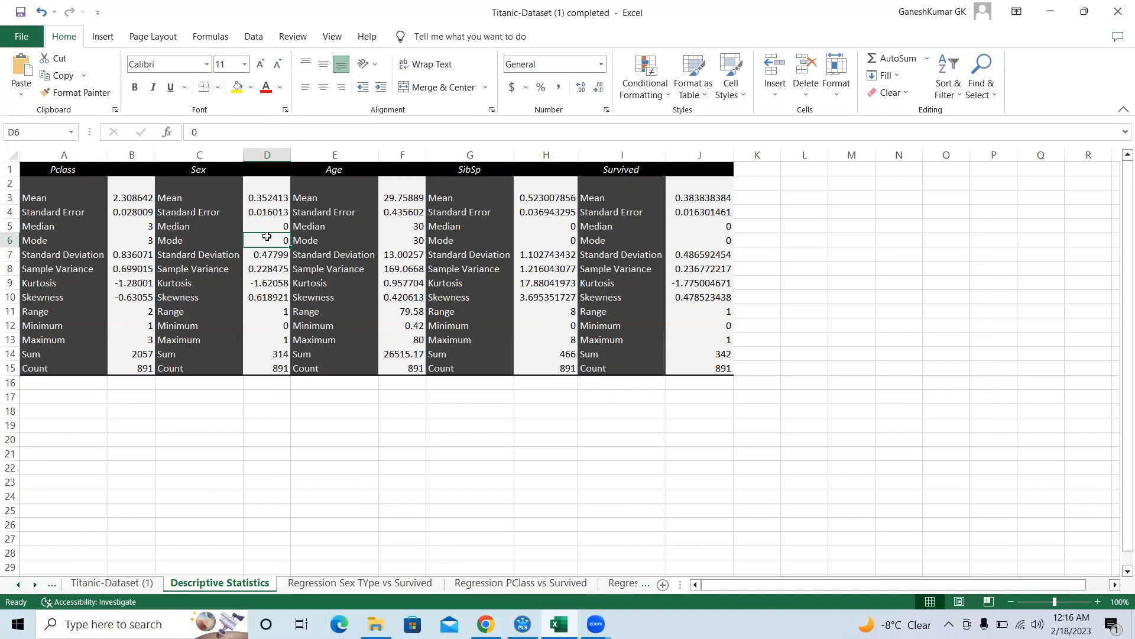
pyautogui.click(126, 197)
pyautogui.click(282, 196)
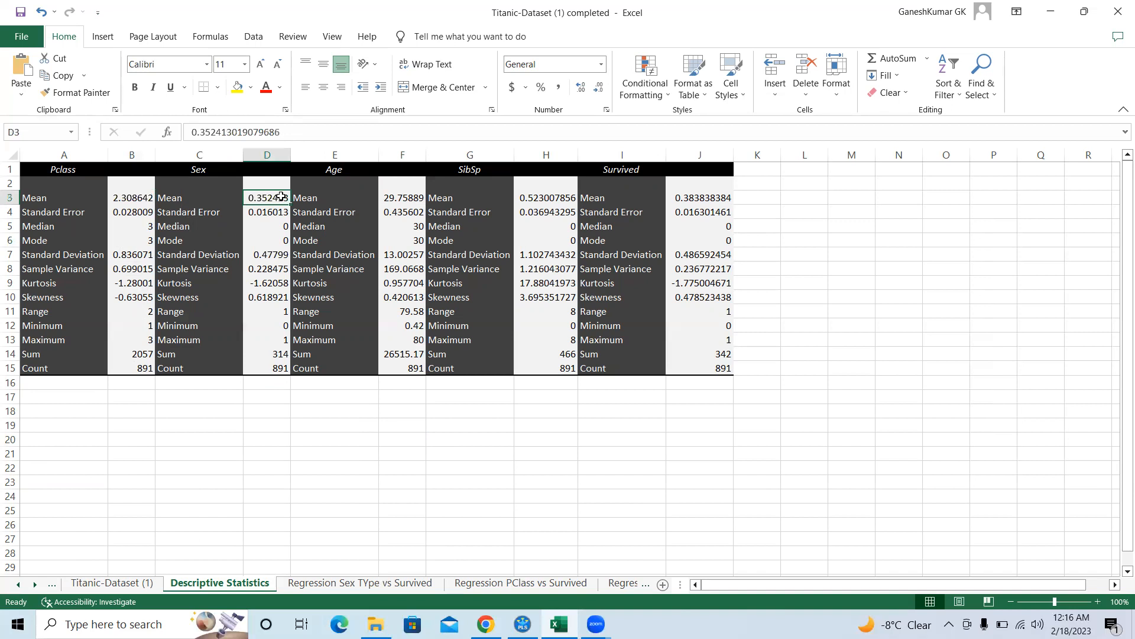
pyautogui.click(394, 193)
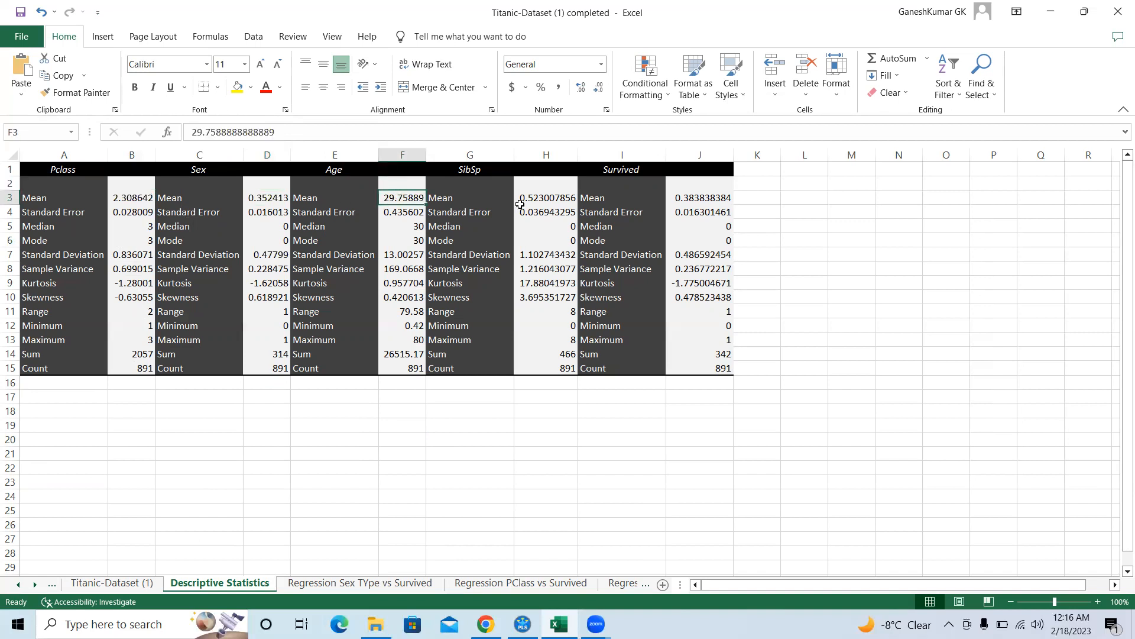
# Step: Examine the median and mode of the Pclass variable in the descriptive statistics table
pyautogui.click(101, 230)
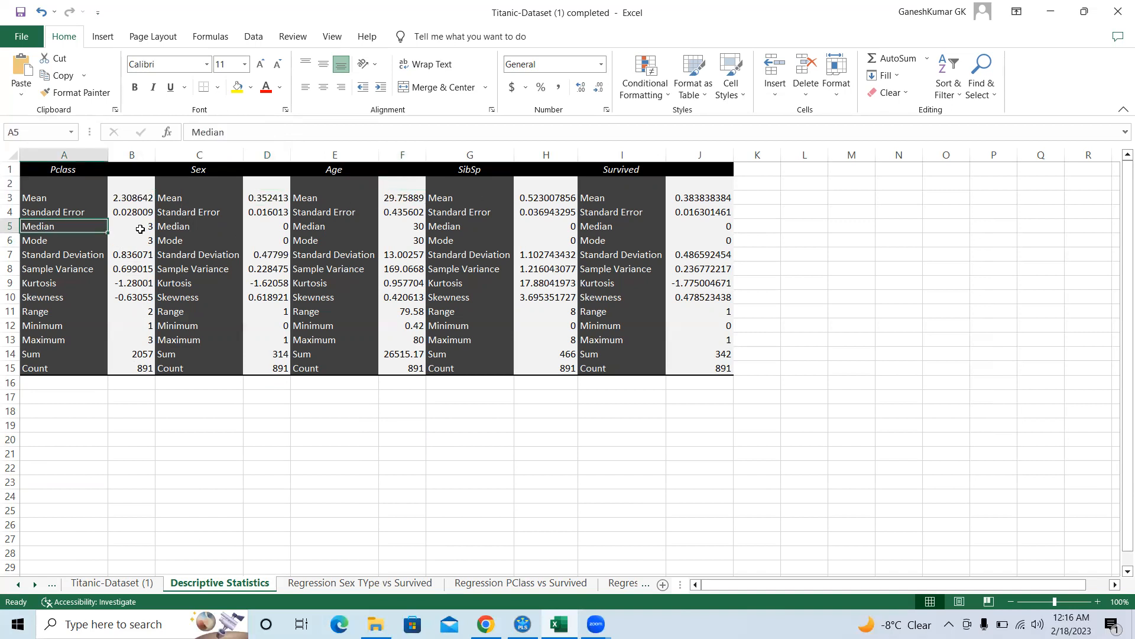
pyautogui.click(140, 229)
pyautogui.click(136, 239)
pyautogui.click(131, 228)
pyautogui.click(133, 242)
pyautogui.click(119, 226)
pyautogui.click(127, 238)
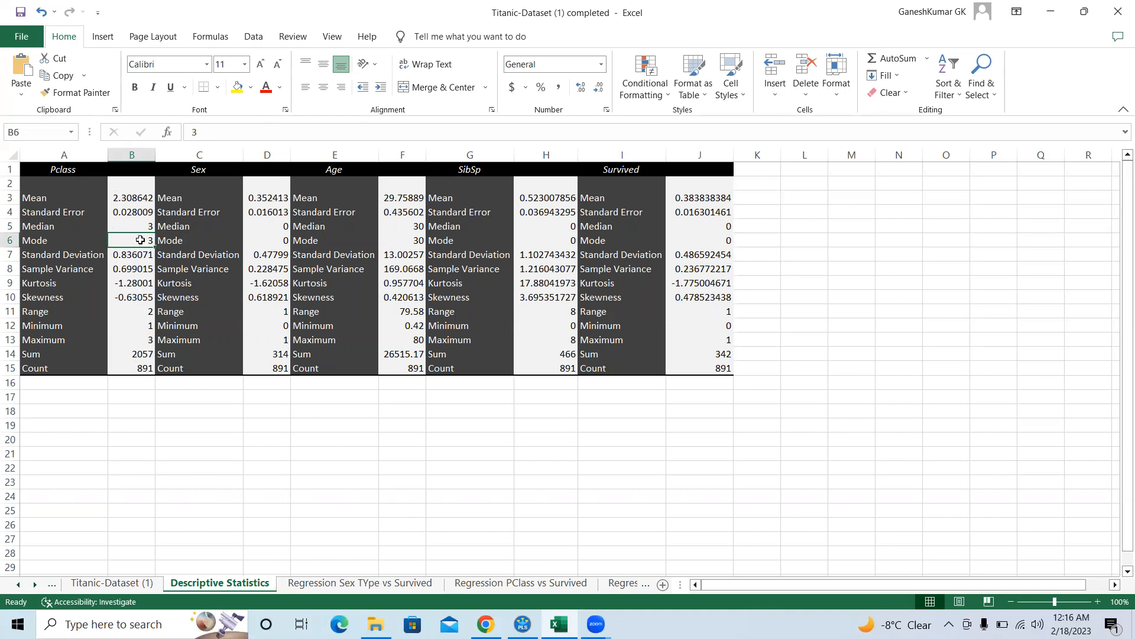
pyautogui.click(135, 229)
pyautogui.click(135, 237)
# Step: Examine the mode of Sex, and the median and mode of Age in the descriptive statistics table
pyautogui.click(283, 241)
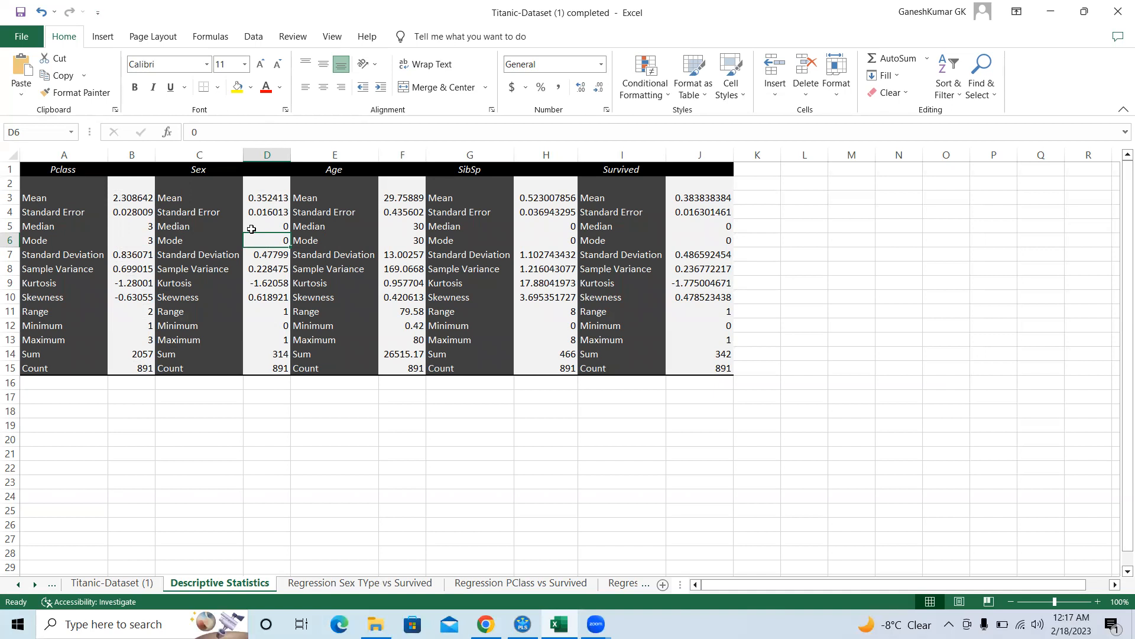
pyautogui.click(421, 238)
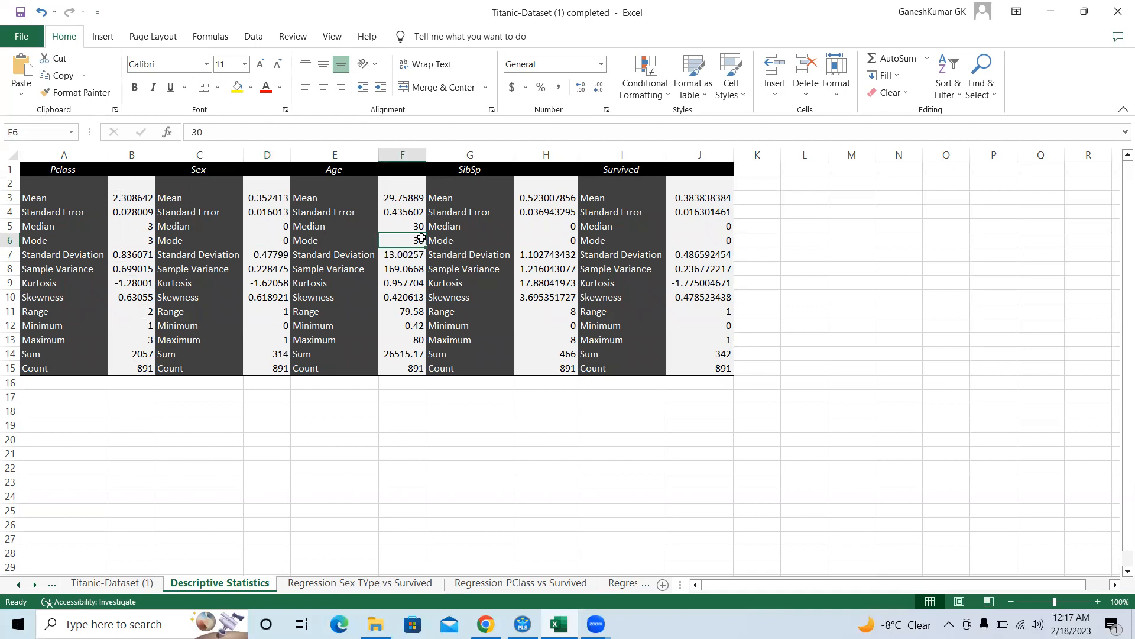
pyautogui.click(403, 226)
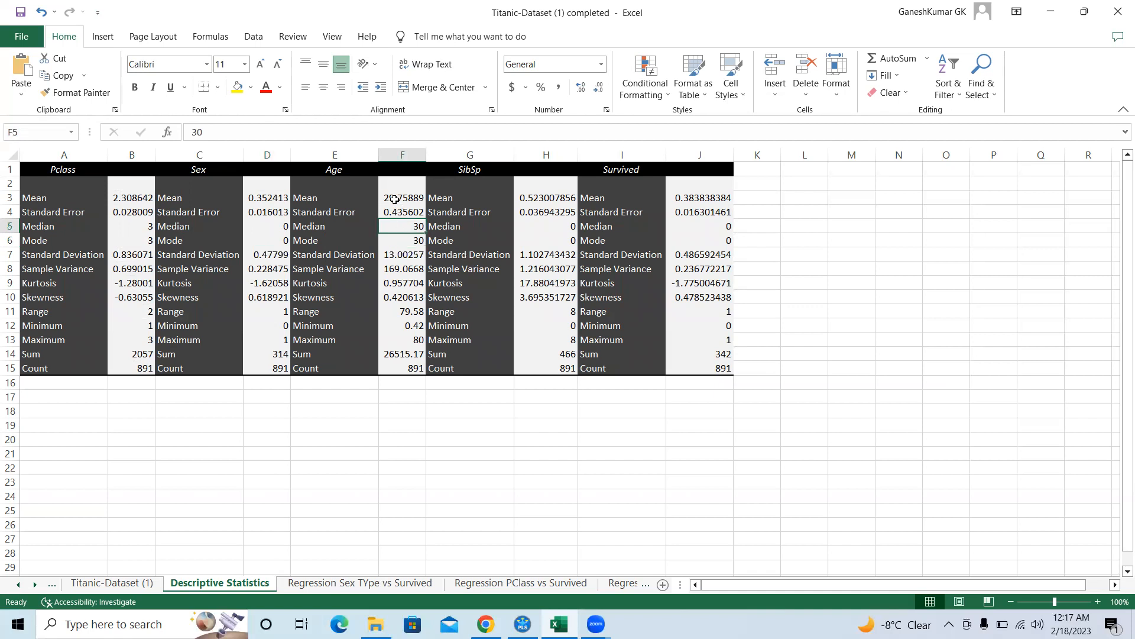
pyautogui.click(402, 243)
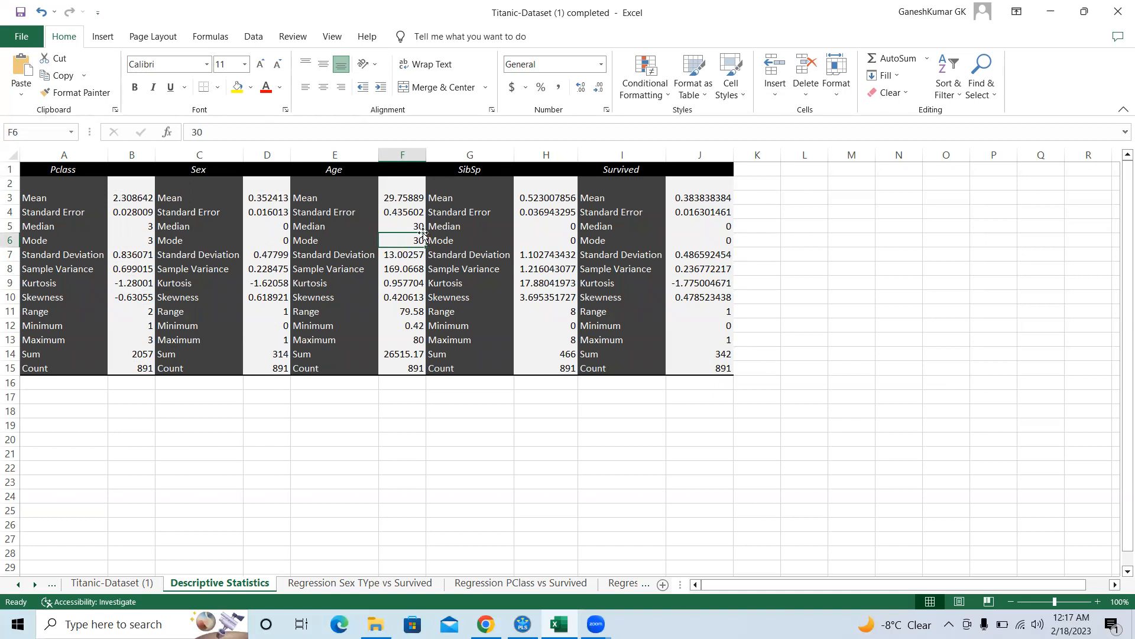
pyautogui.click(410, 228)
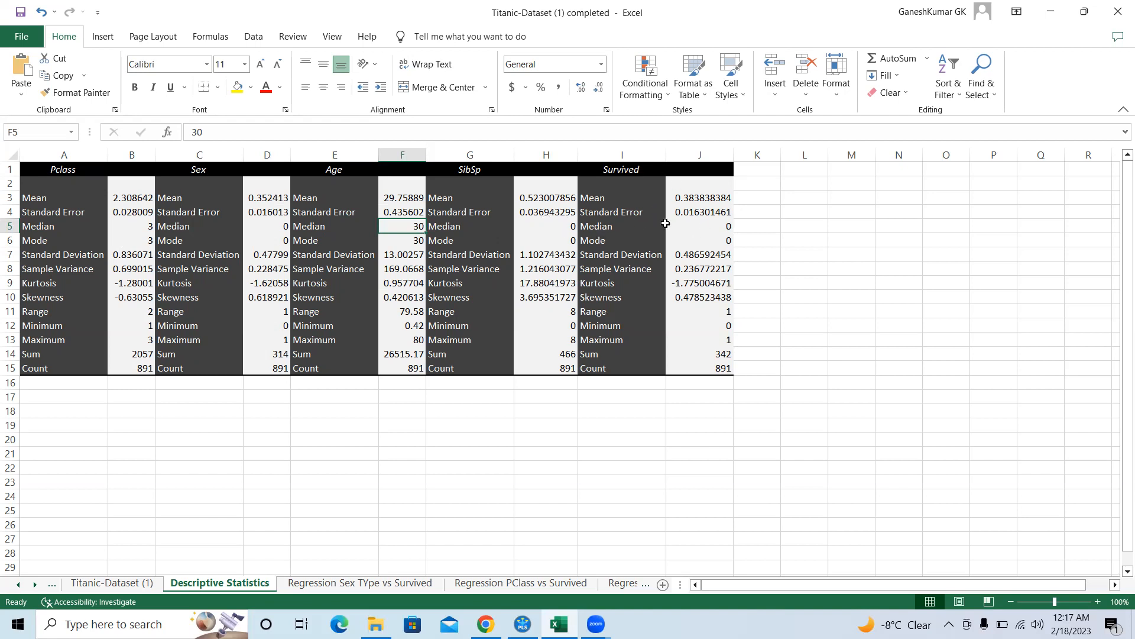
# Step: Examine the median and mode of the Survived variable in the descriptive statistics table
pyautogui.click(682, 237)
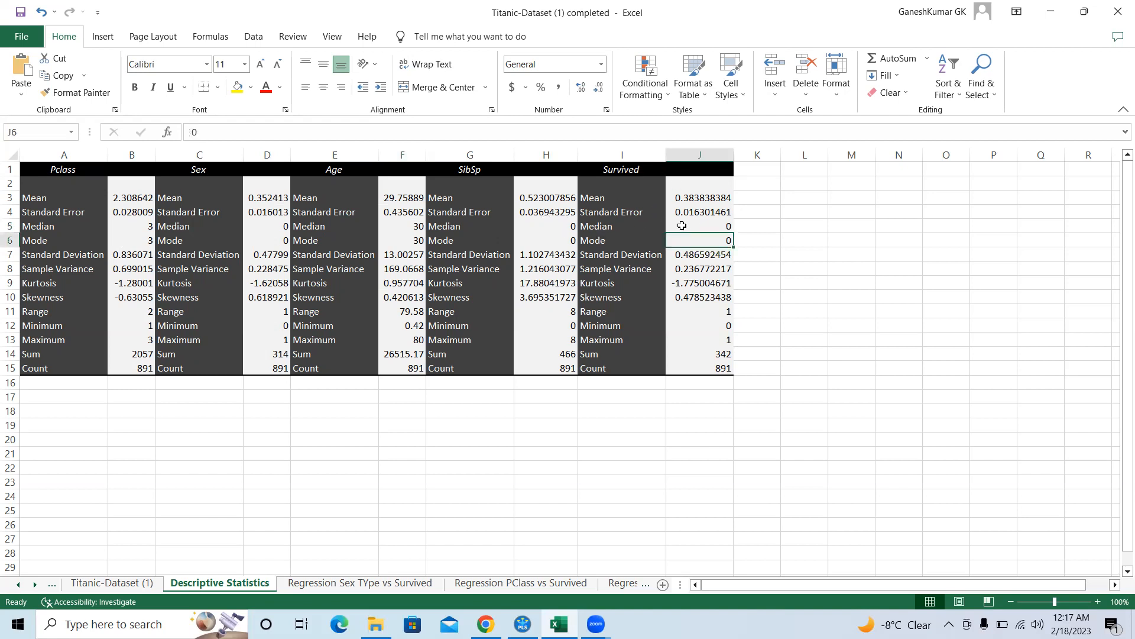
pyautogui.click(683, 225)
pyautogui.click(686, 242)
pyautogui.click(686, 226)
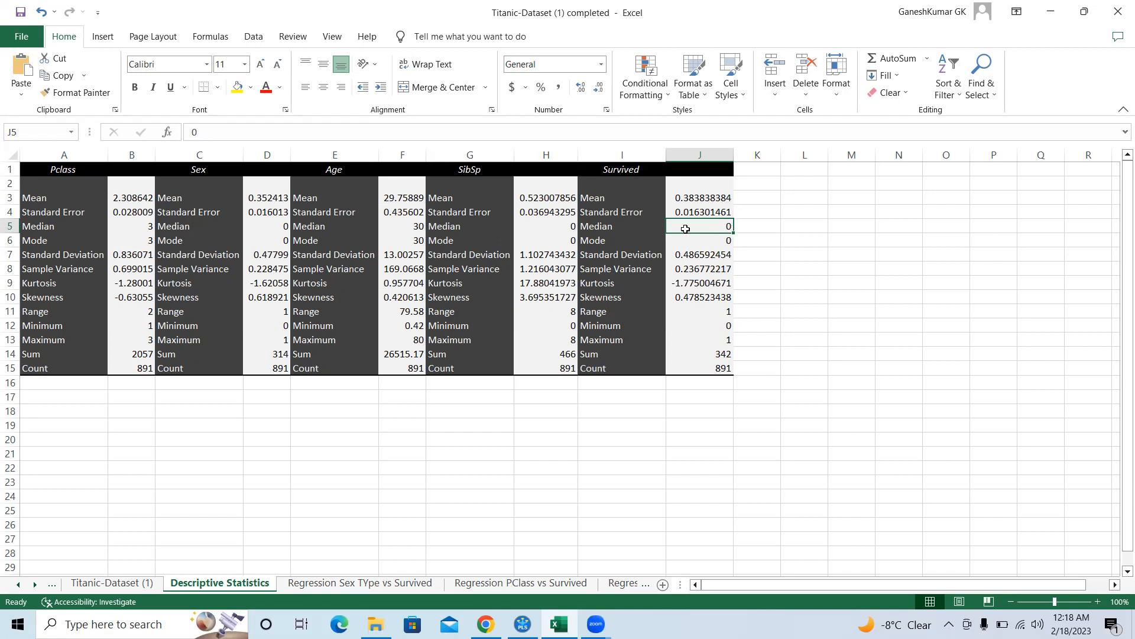
pyautogui.click(684, 242)
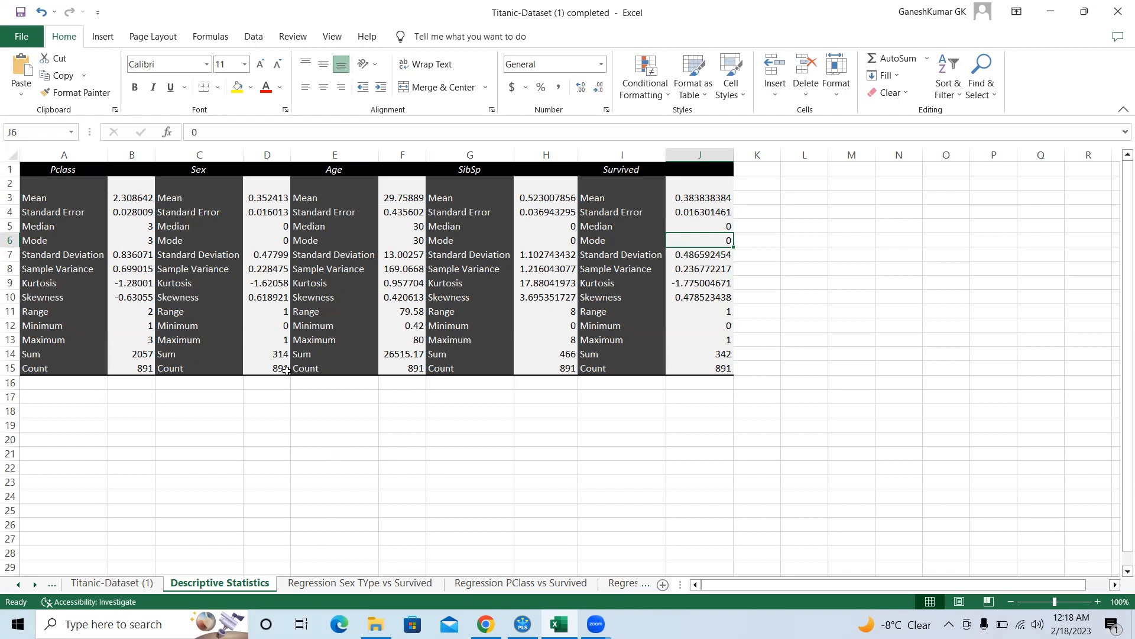
# Step: Open the Regression Sex TYpe vs Survived sheet and inspect its R Square value
pyautogui.click(335, 585)
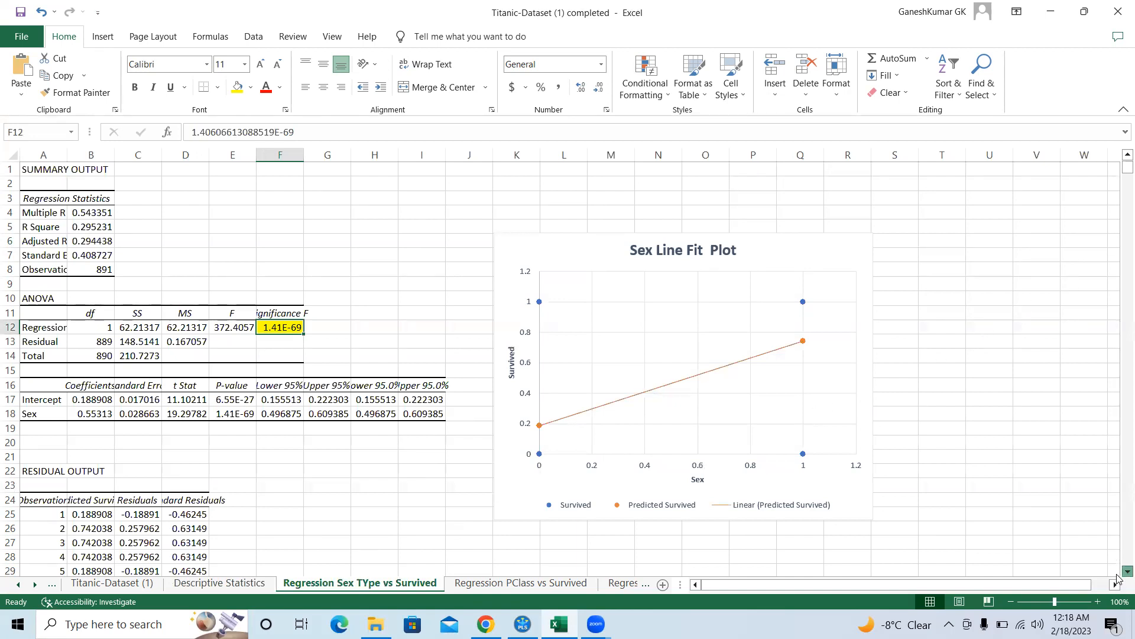
pyautogui.click(1123, 573)
pyautogui.click(1118, 156)
pyautogui.click(102, 229)
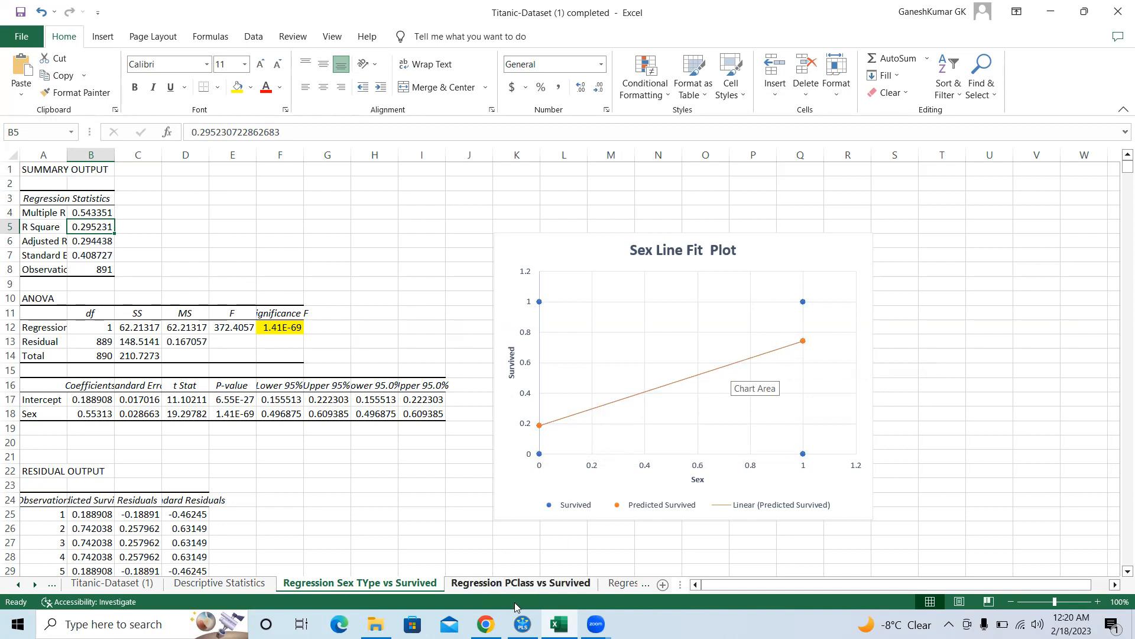
# Step: Open the Regression PClass vs Survived sheet and examine the Pclass Line Fit Plot
pyautogui.click(523, 585)
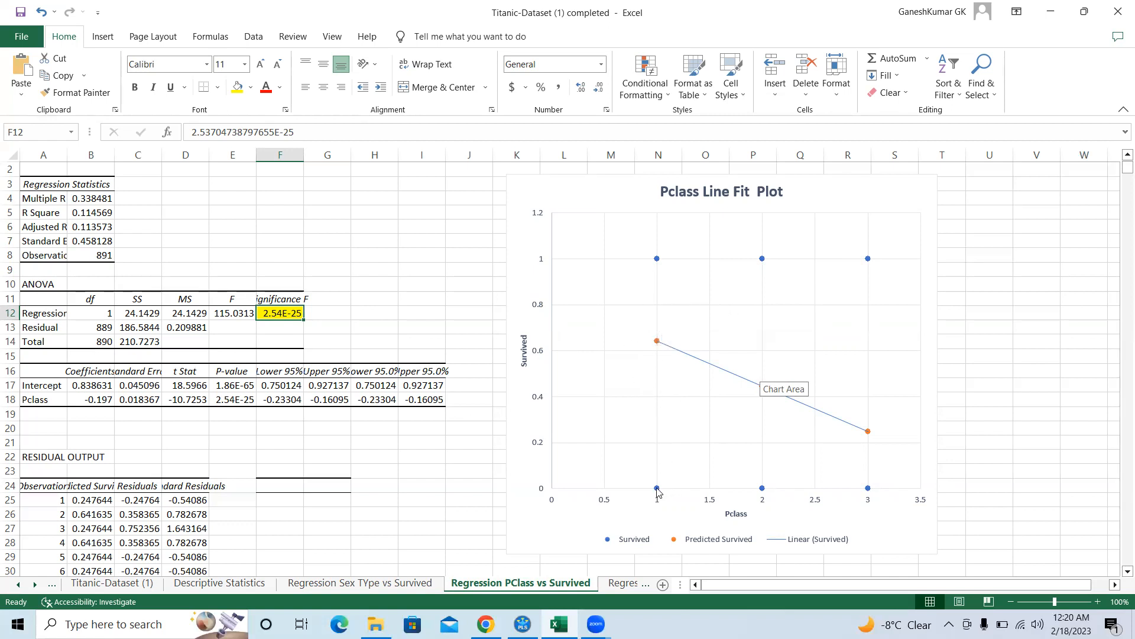
pyautogui.moveTo(658, 491)
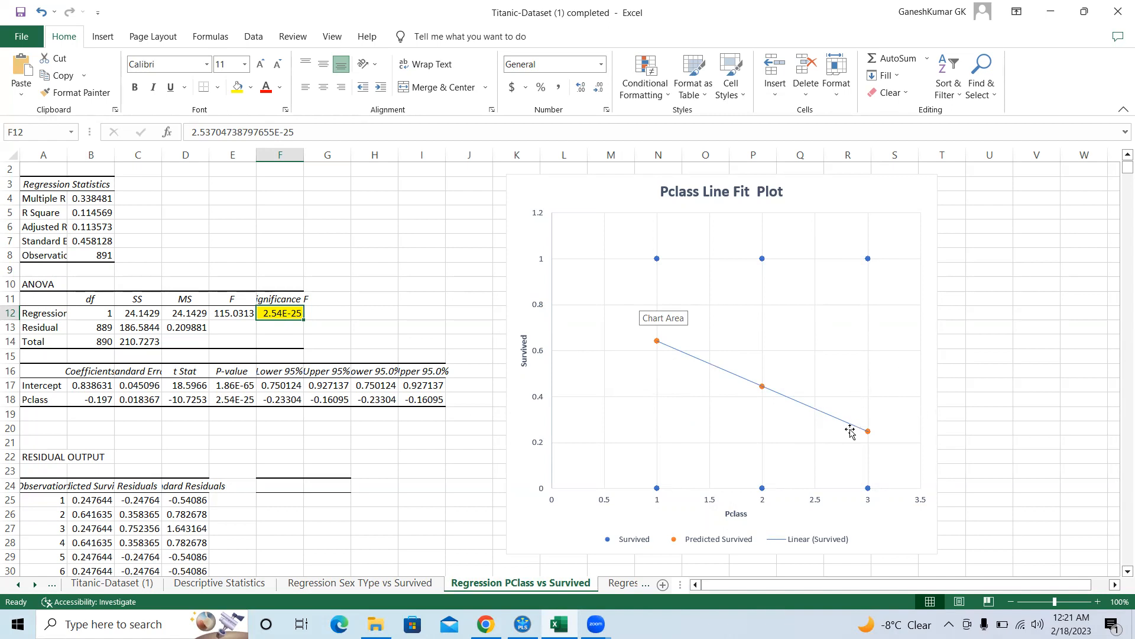
pyautogui.click(1037, 396)
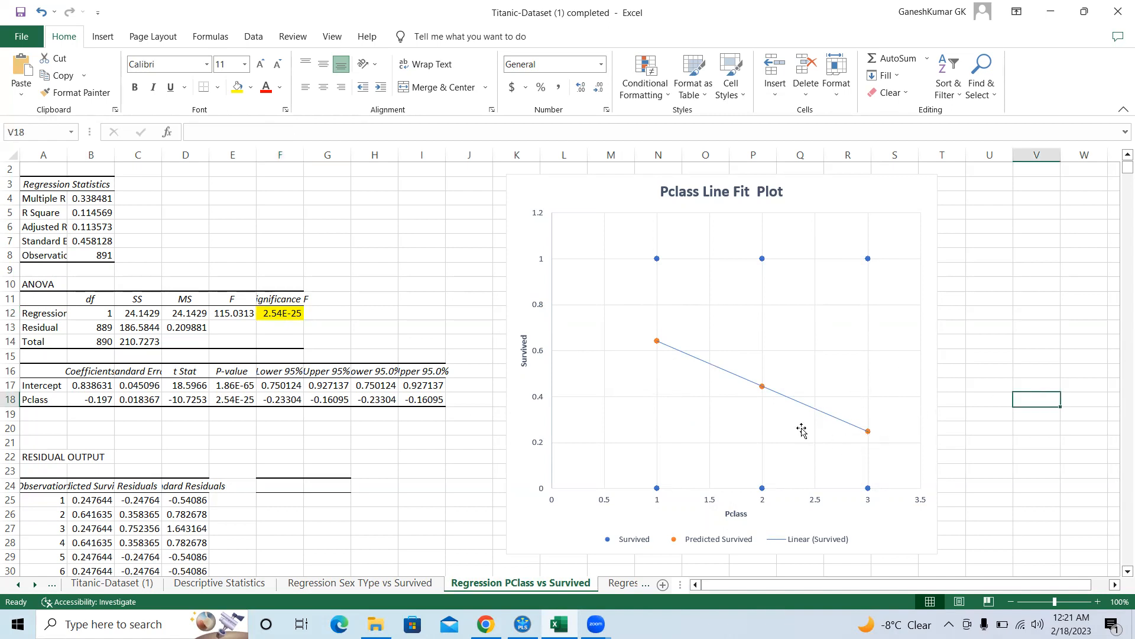
pyautogui.click(899, 374)
pyautogui.click(989, 371)
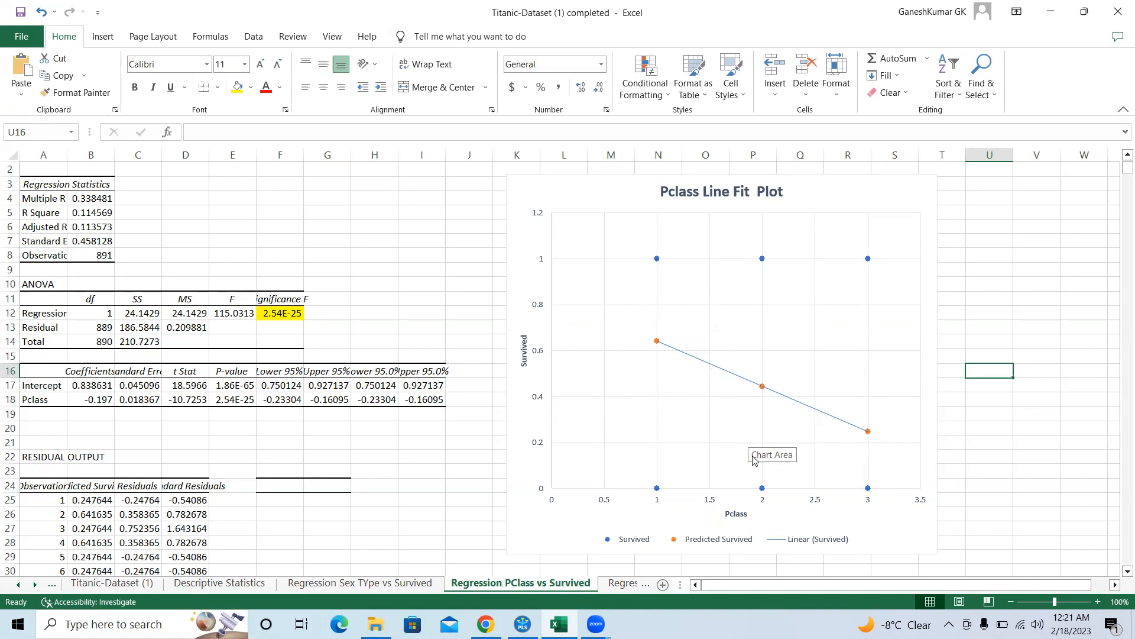
# Step: Compare the results and line fit plots of the Sex, PClass and Age regression sheets, ending on Regression Age vs Survived
pyautogui.click(627, 588)
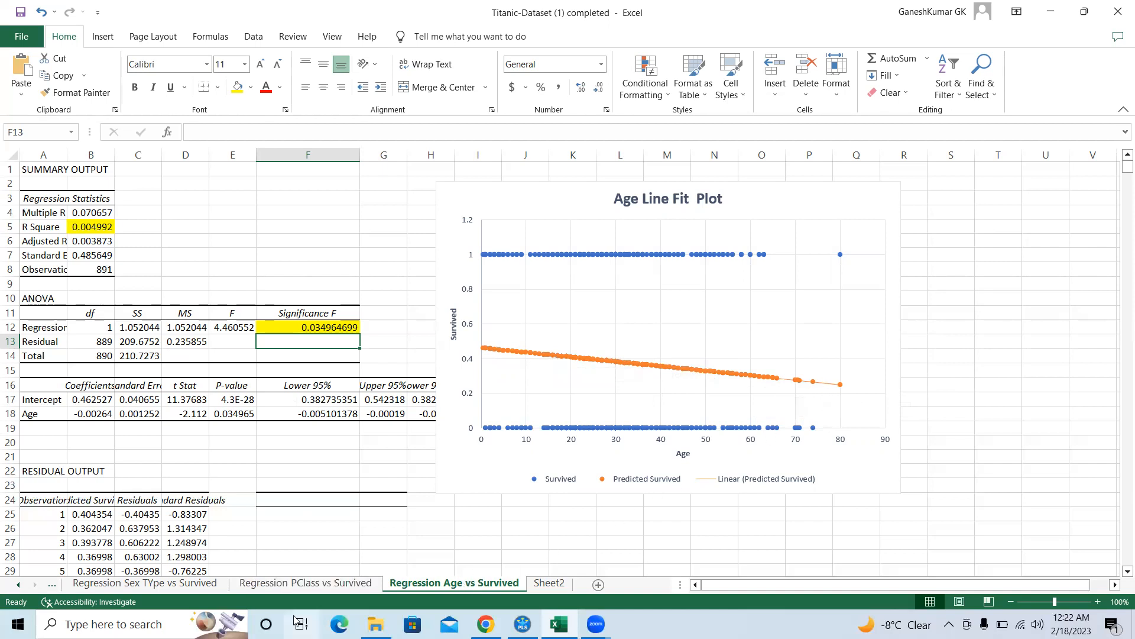
pyautogui.click(208, 585)
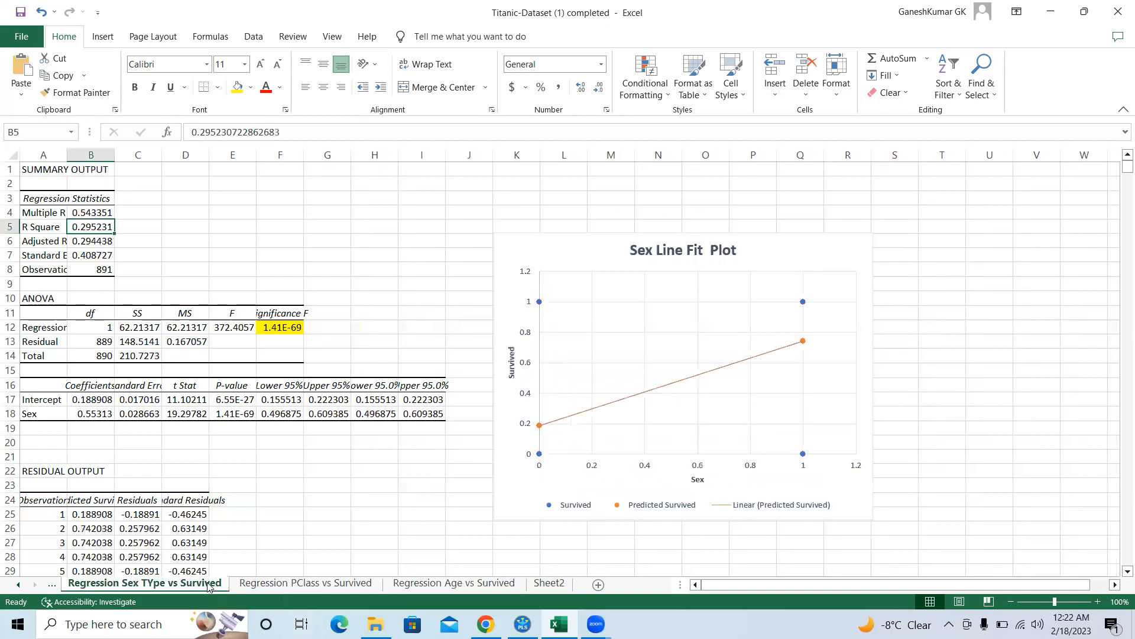
pyautogui.click(265, 586)
pyautogui.click(420, 584)
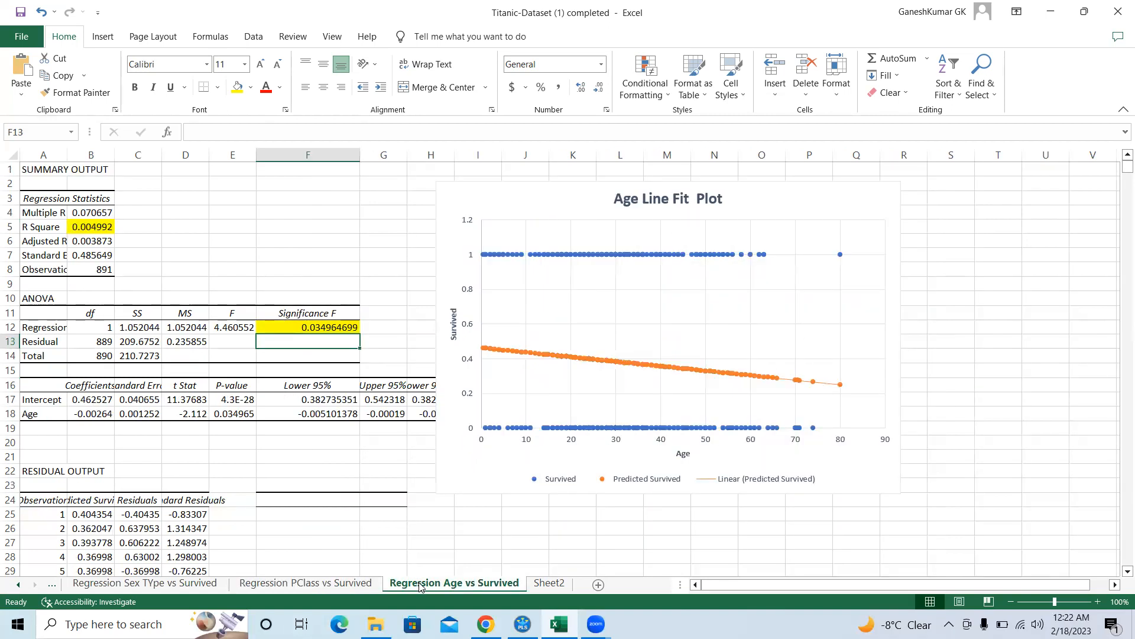
pyautogui.click(353, 584)
pyautogui.click(429, 584)
pyautogui.click(314, 584)
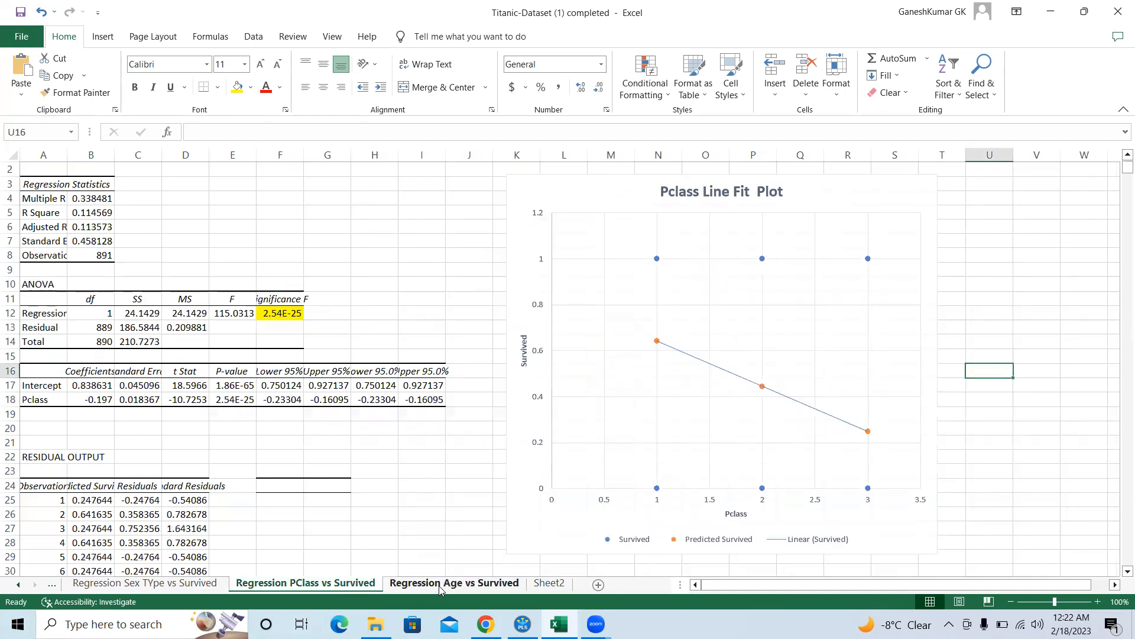
pyautogui.click(440, 585)
pyautogui.click(350, 585)
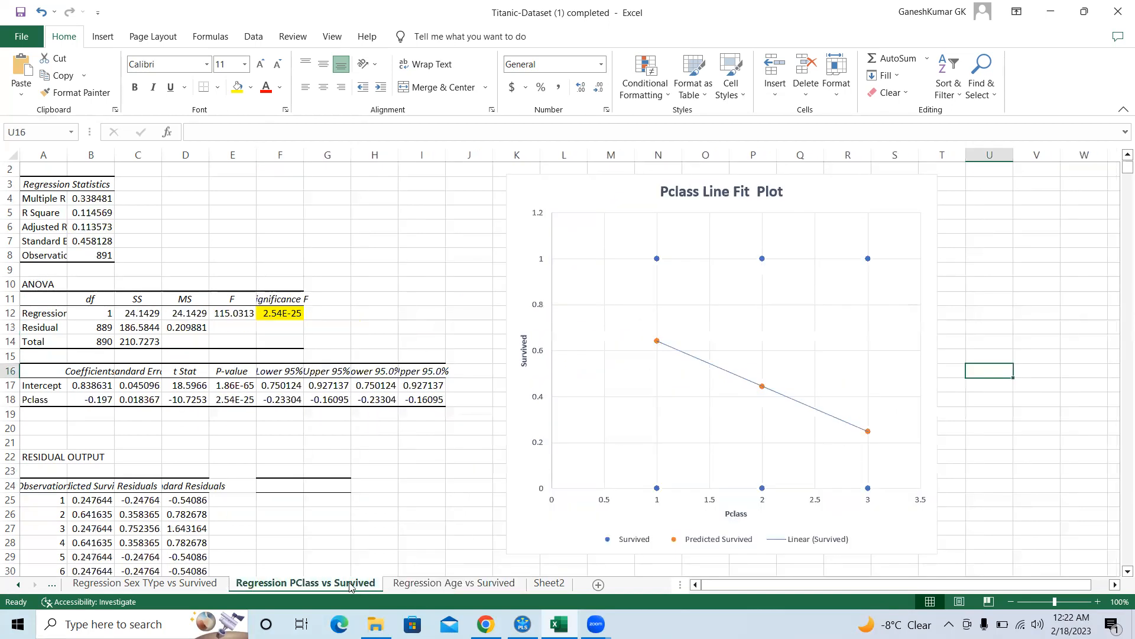
pyautogui.click(412, 585)
pyautogui.click(212, 586)
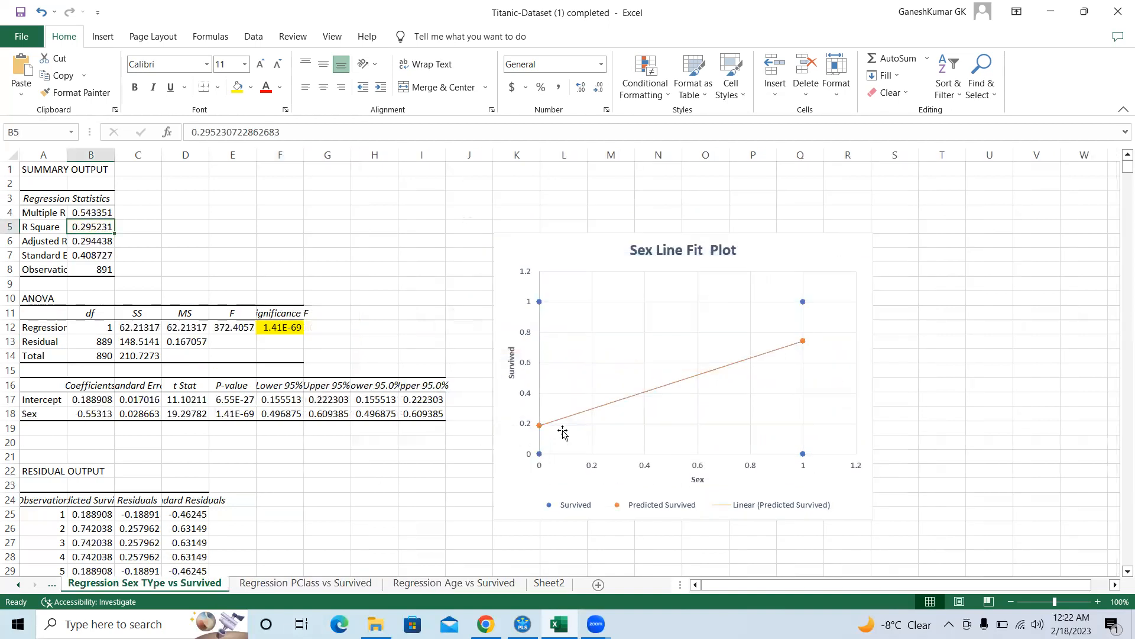
pyautogui.click(423, 584)
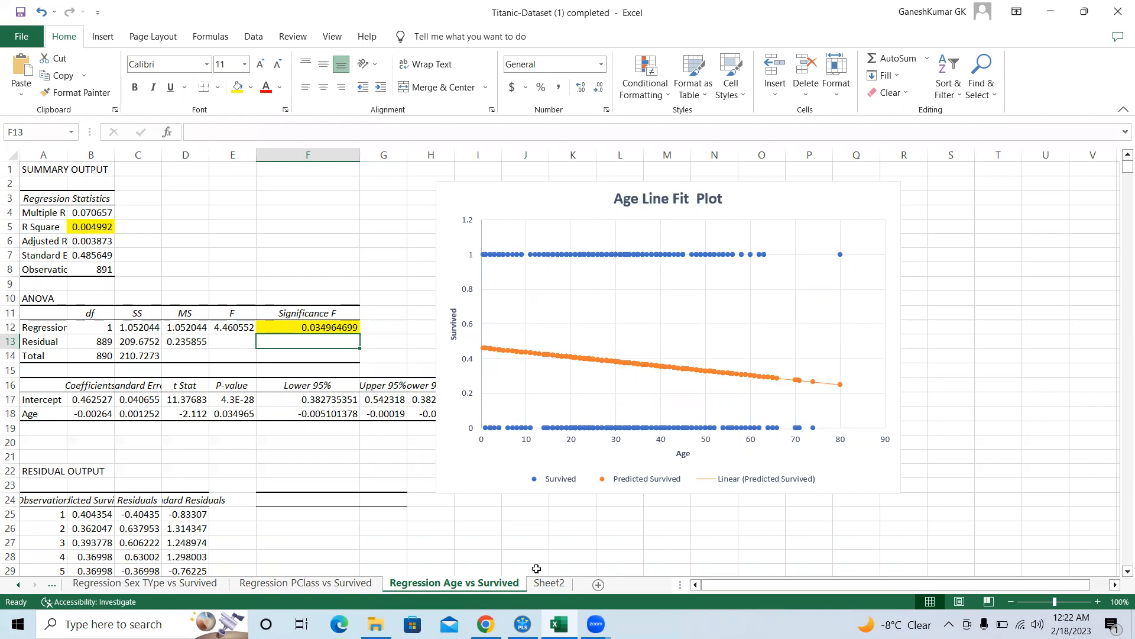
# Step: Switch to SmartPLS and return from the PLS results to the pls-sem model to examine its path diagram
pyautogui.click(523, 624)
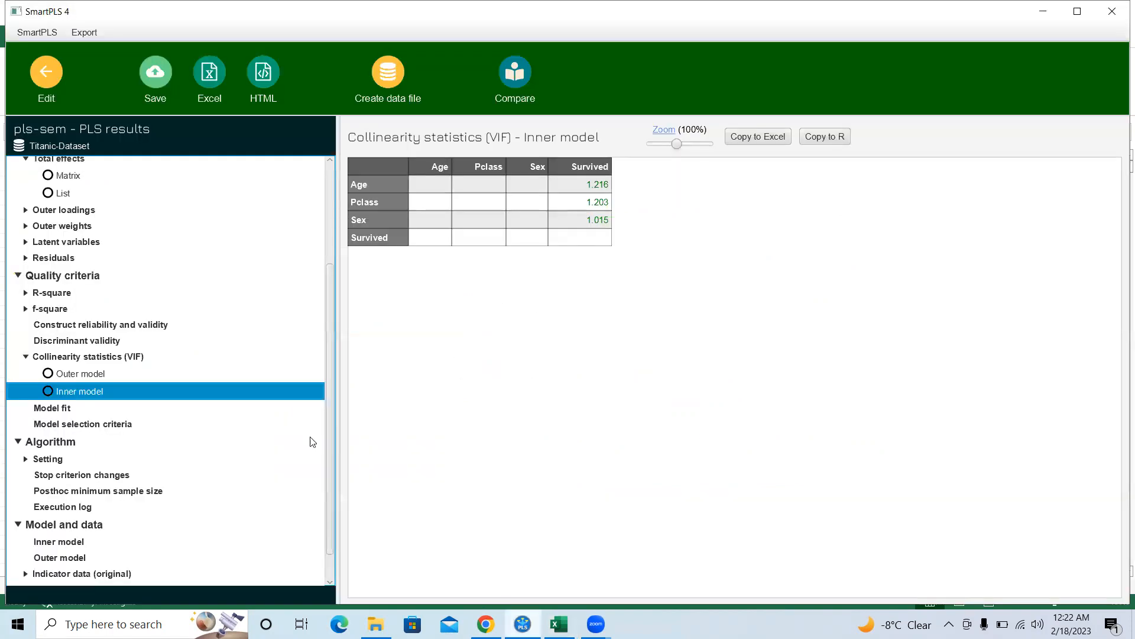
pyautogui.moveTo(332, 319); pyautogui.dragTo(340, 227)
pyautogui.click(49, 82)
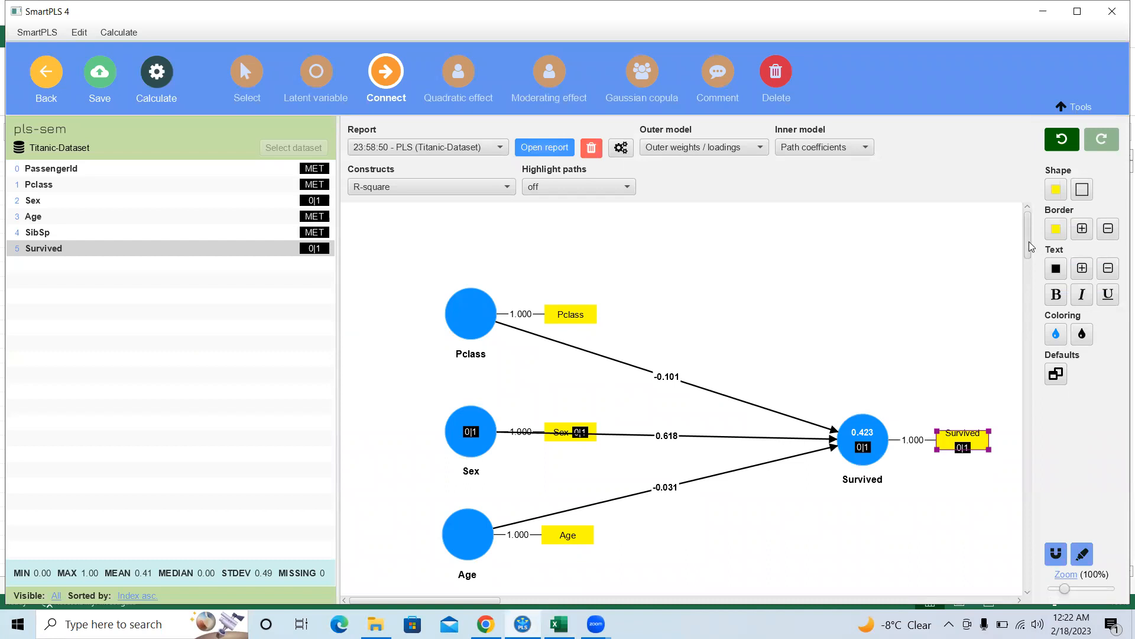
pyautogui.scroll(-2, 1029, 249)
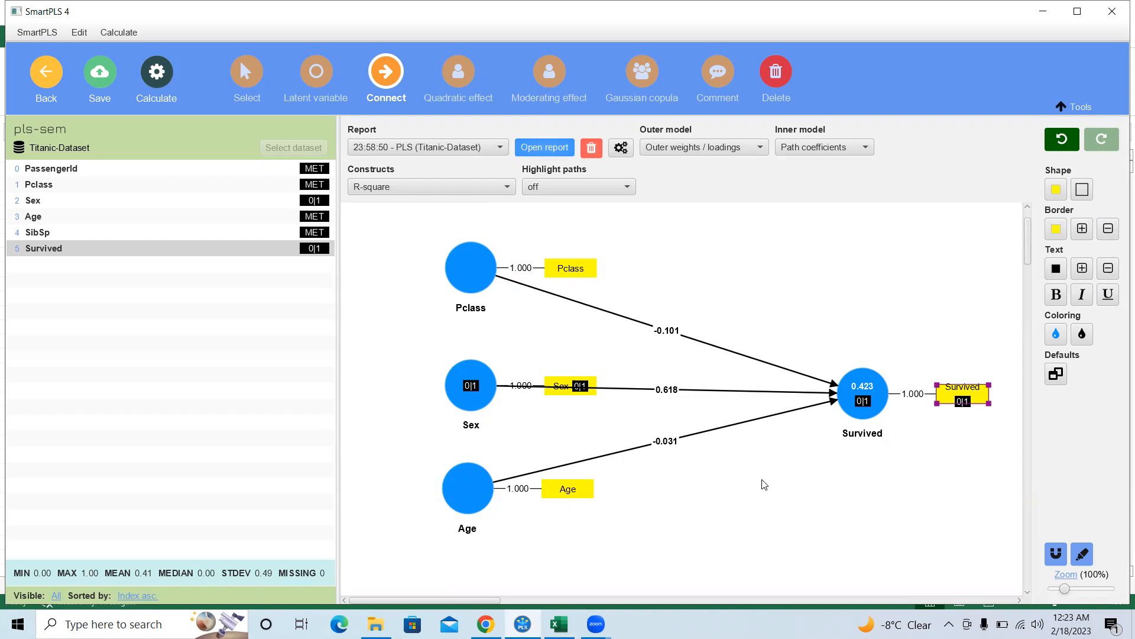
pyautogui.moveTo(861, 406)
# Step: Open the PLS report and review the path coefficients matrix and the R-square overview for Survived
pyautogui.click(545, 148)
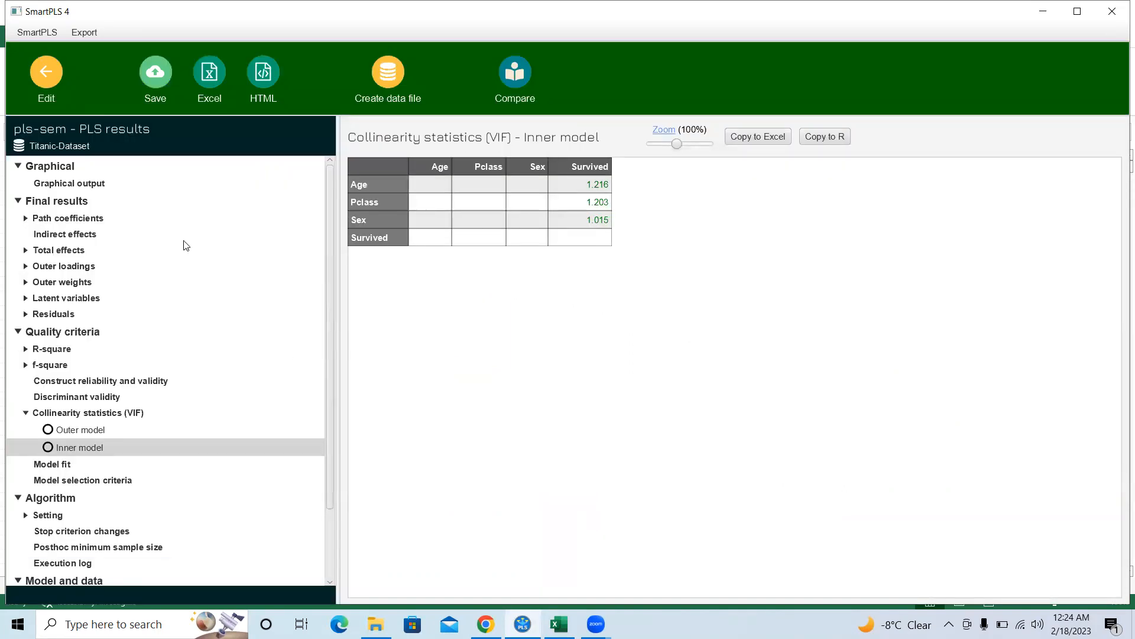
pyautogui.click(70, 220)
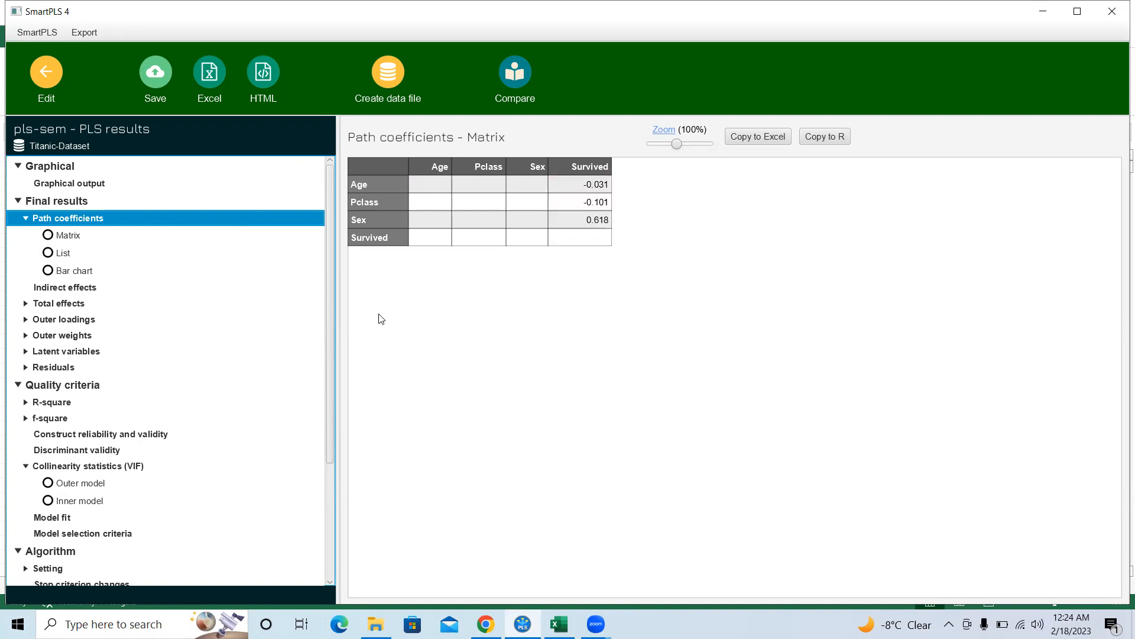
pyautogui.moveTo(332, 301); pyautogui.dragTo(329, 315)
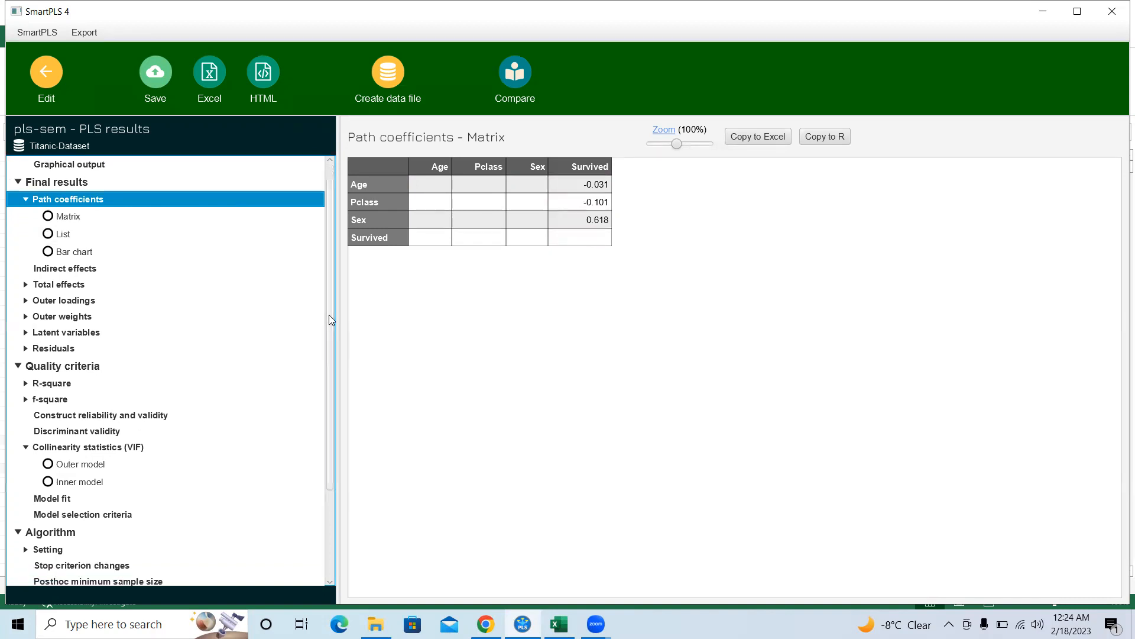
pyautogui.click(34, 383)
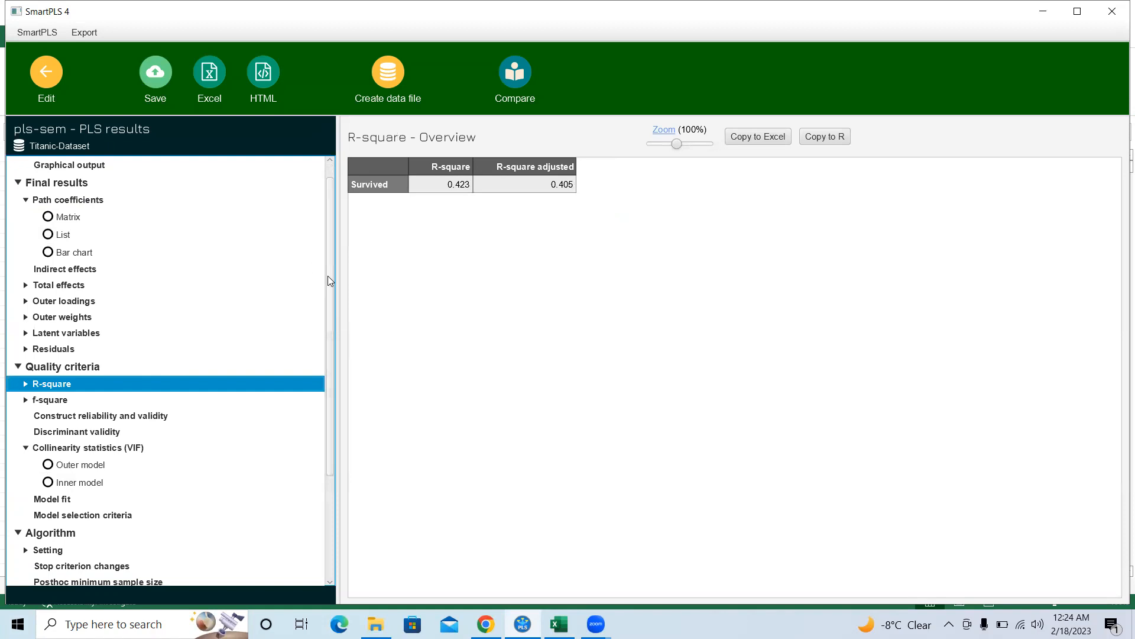
pyautogui.scroll(-5, 330, 281)
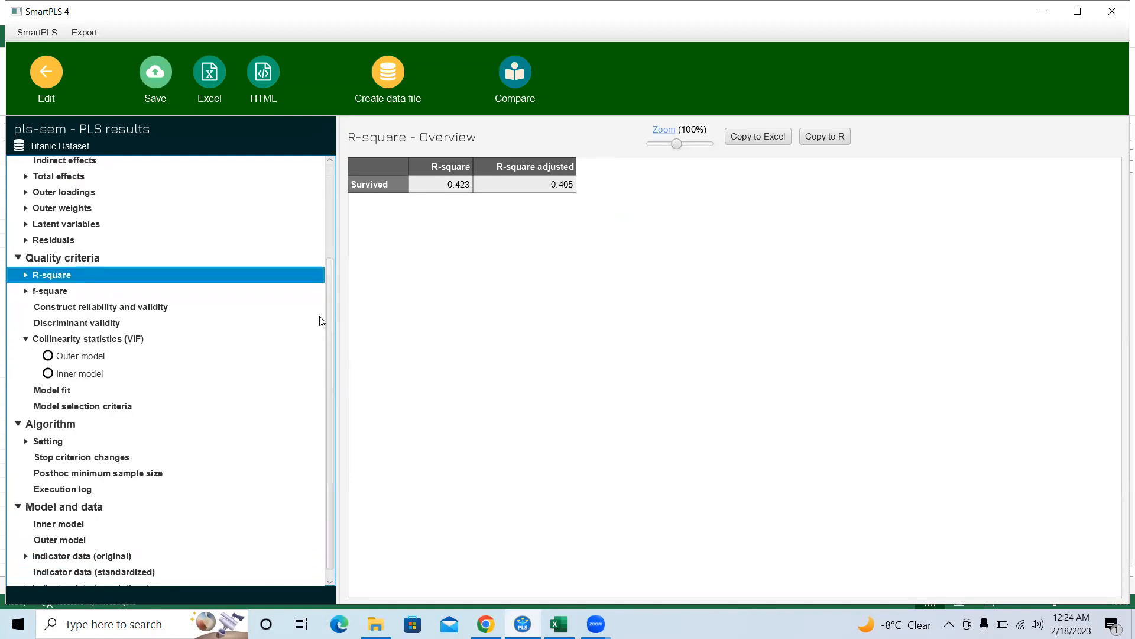
# Step: Review the collinearity statistics (VIF) for the outer model and the inner model in the PLS results
pyautogui.click(60, 357)
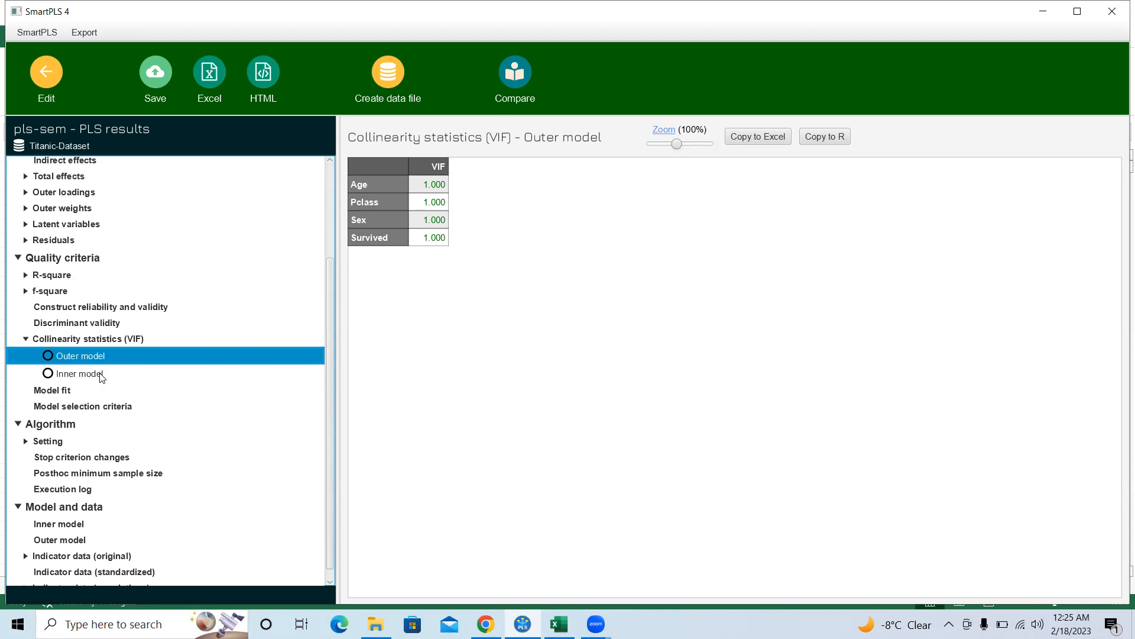
pyautogui.click(100, 373)
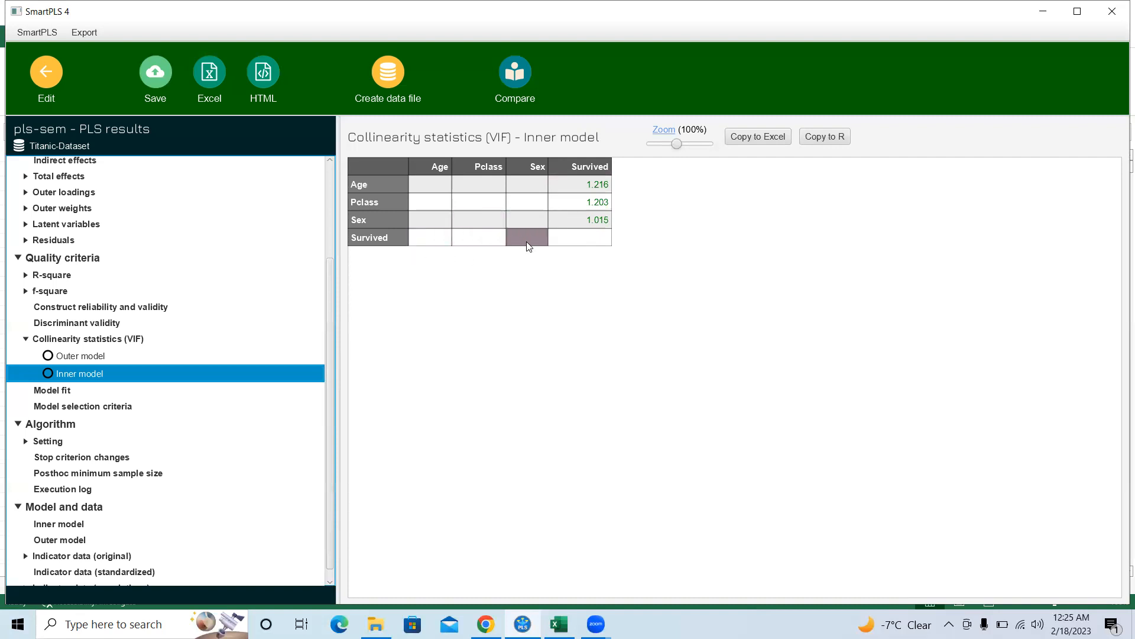
pyautogui.scroll(-1, 320, 393)
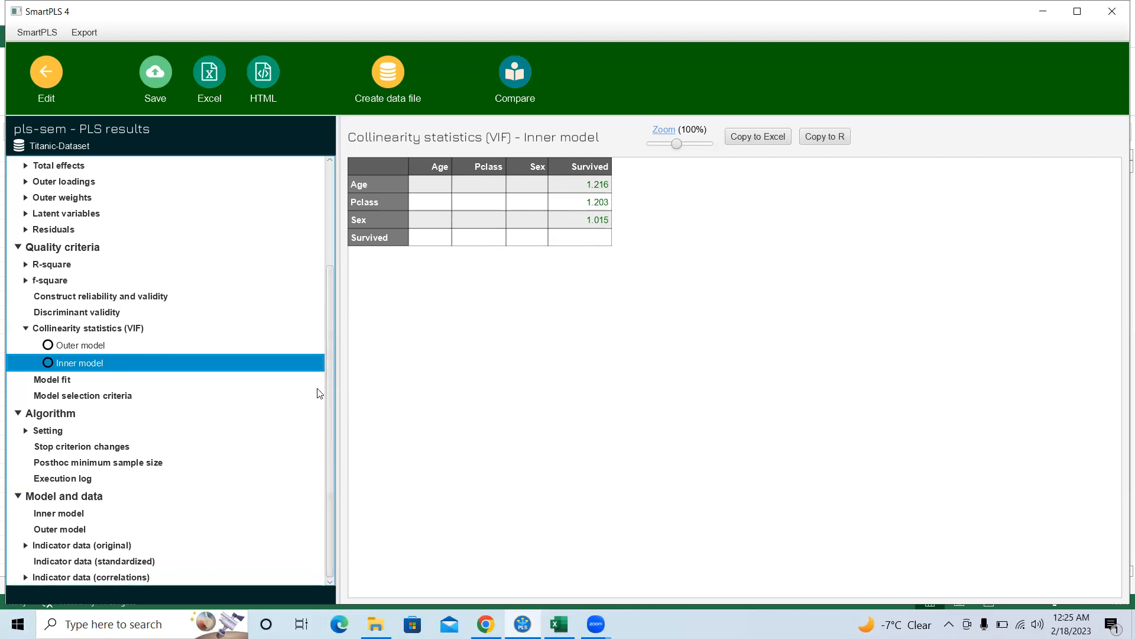
pyautogui.click(457, 376)
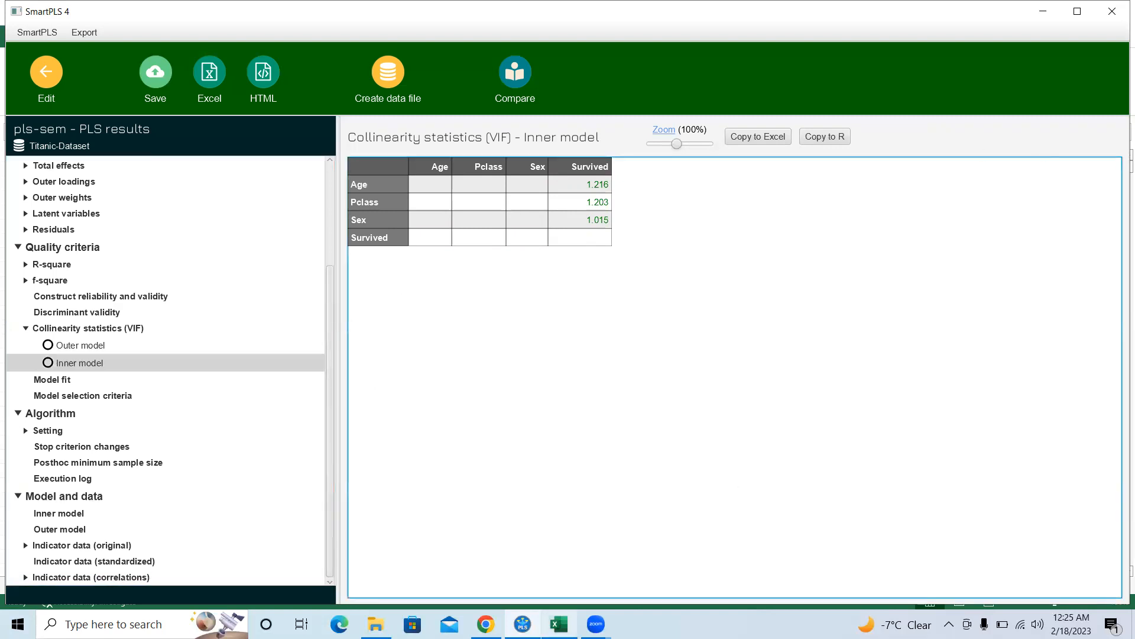
# Step: Switch to Excel and go back through the regression sheets to the hypotheses on the Titanic-Dataset (1) sheet
pyautogui.click(559, 624)
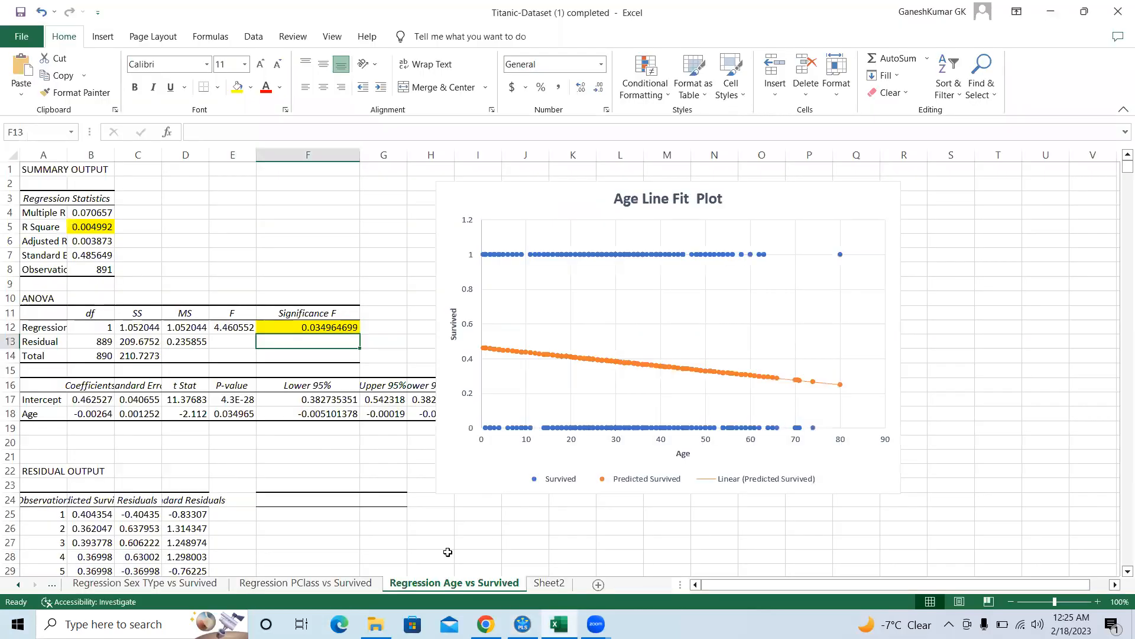
pyautogui.click(306, 583)
pyautogui.click(145, 583)
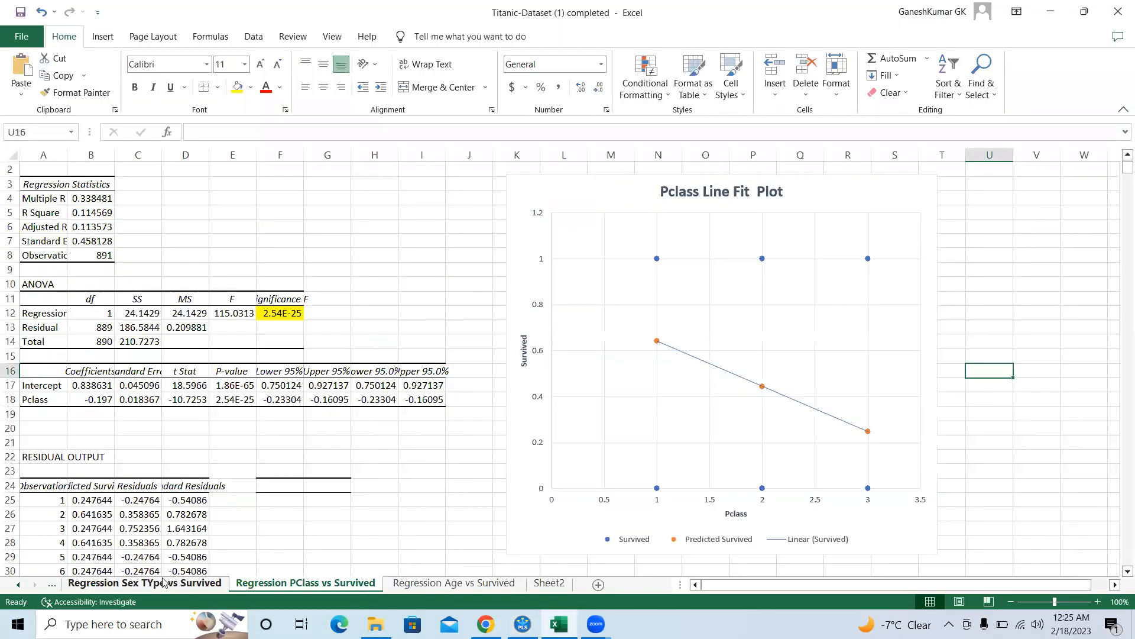
pyautogui.click(19, 584)
pyautogui.click(19, 584)
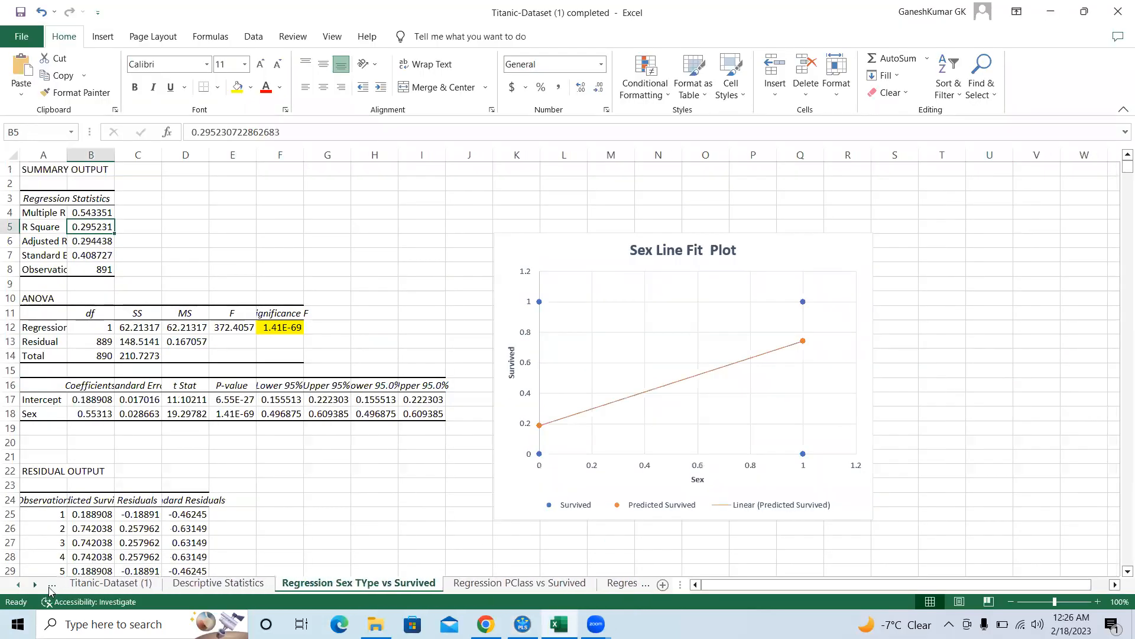
pyautogui.click(83, 588)
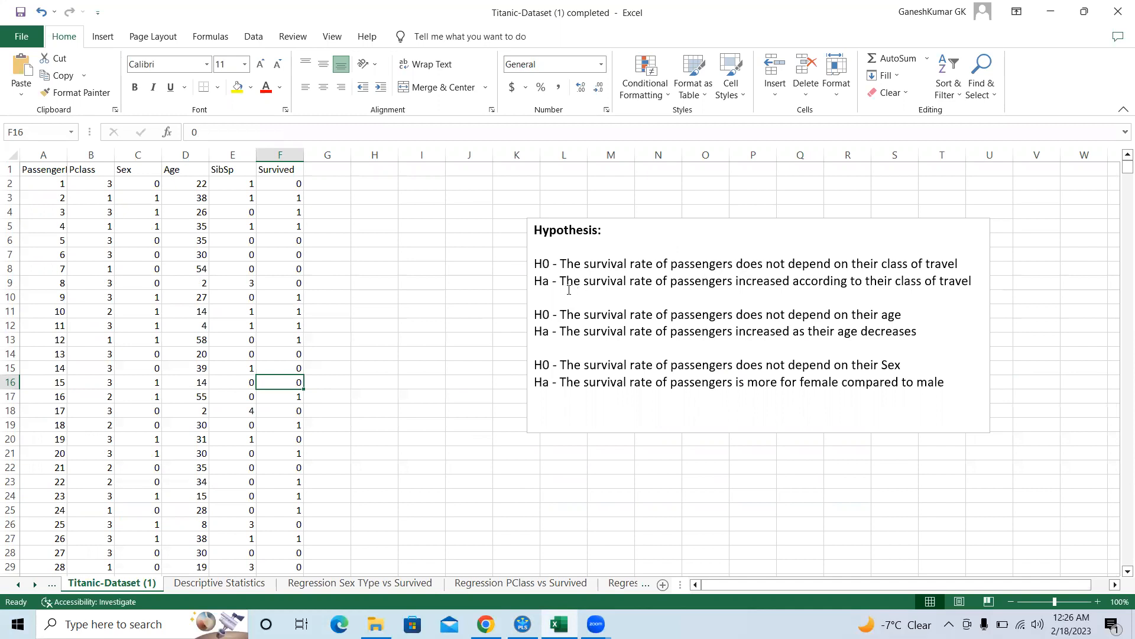
# Step: Highlight the alternative hypotheses (Ha) for class of travel, age and sex one by one in the Hypothesis text box
pyautogui.moveTo(561, 283); pyautogui.dragTo(793, 298)
pyautogui.moveTo(869, 295); pyautogui.dragTo(974, 282)
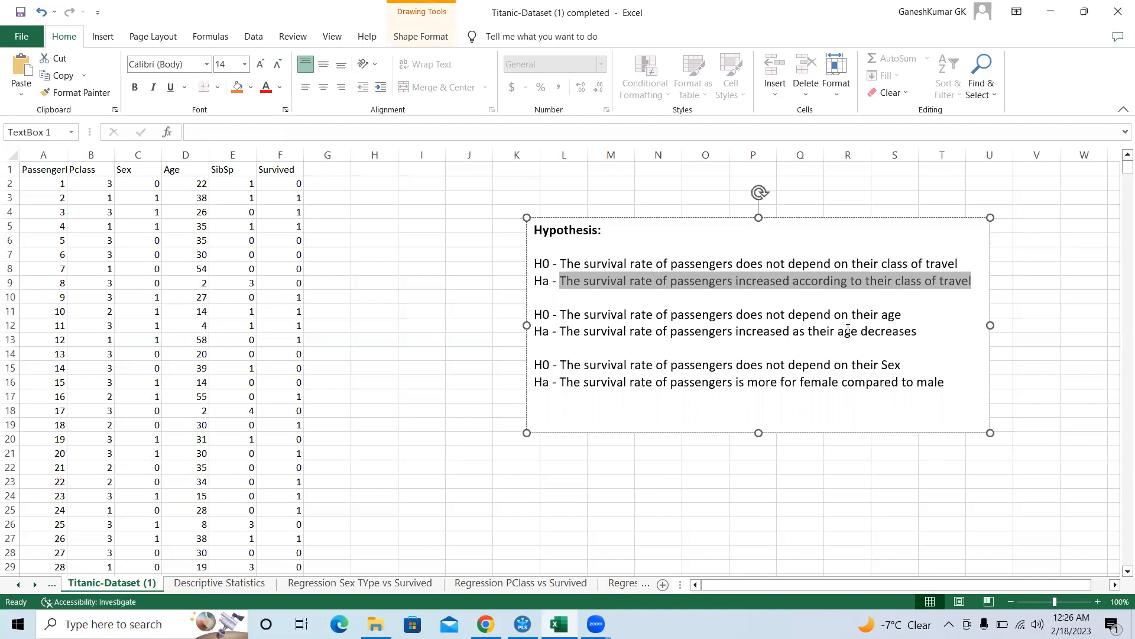
pyautogui.moveTo(927, 335); pyautogui.dragTo(569, 333)
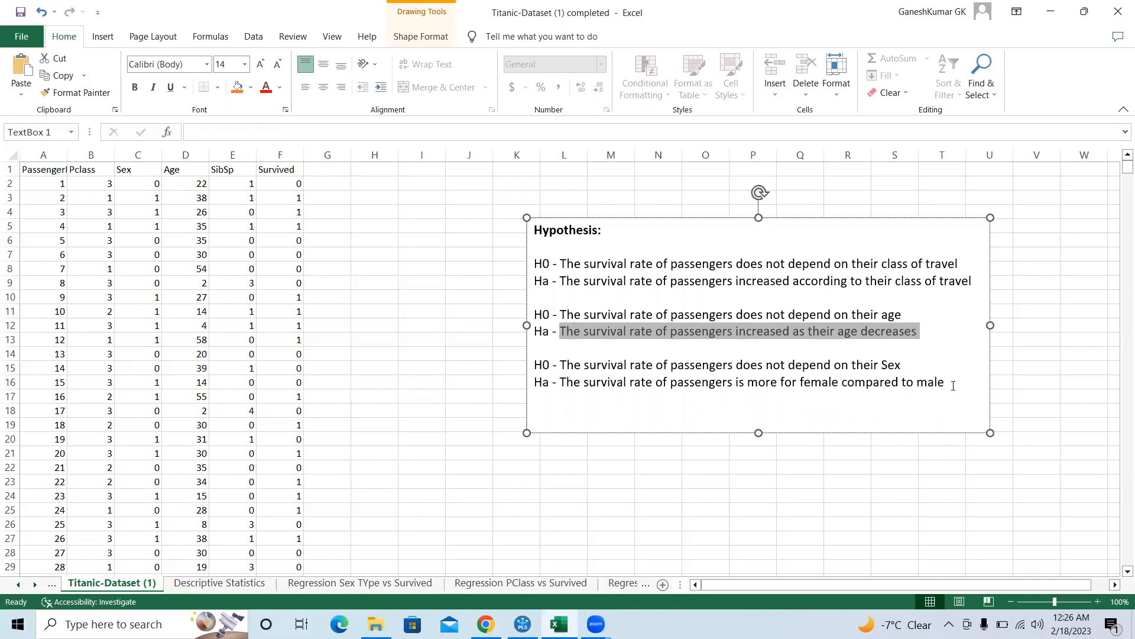
pyautogui.moveTo(946, 384); pyautogui.dragTo(547, 379)
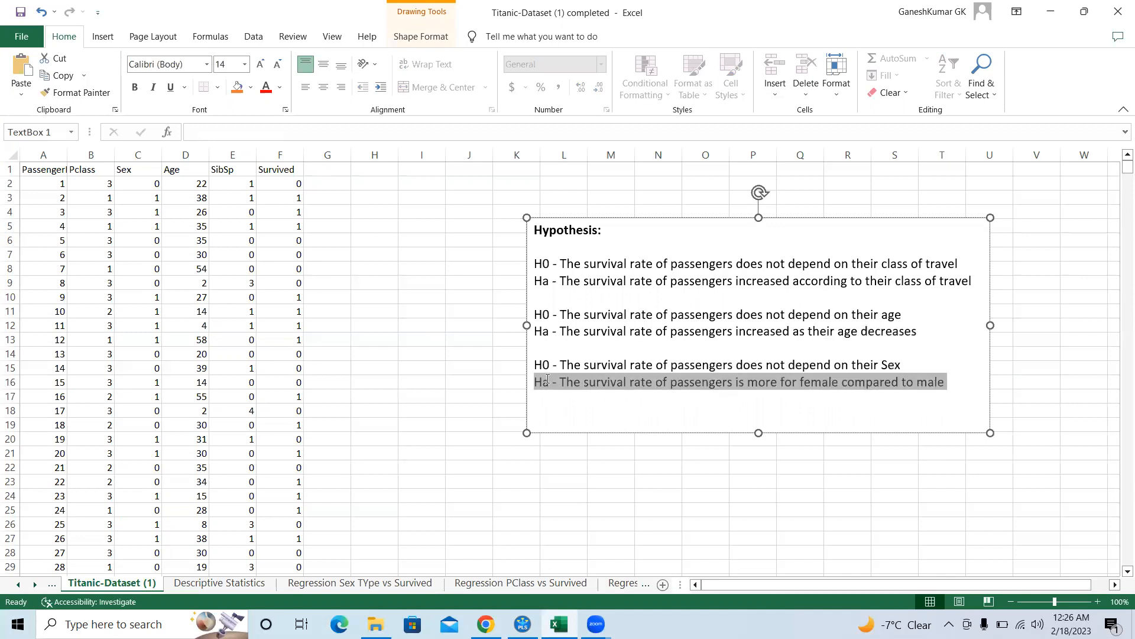
pyautogui.click(608, 401)
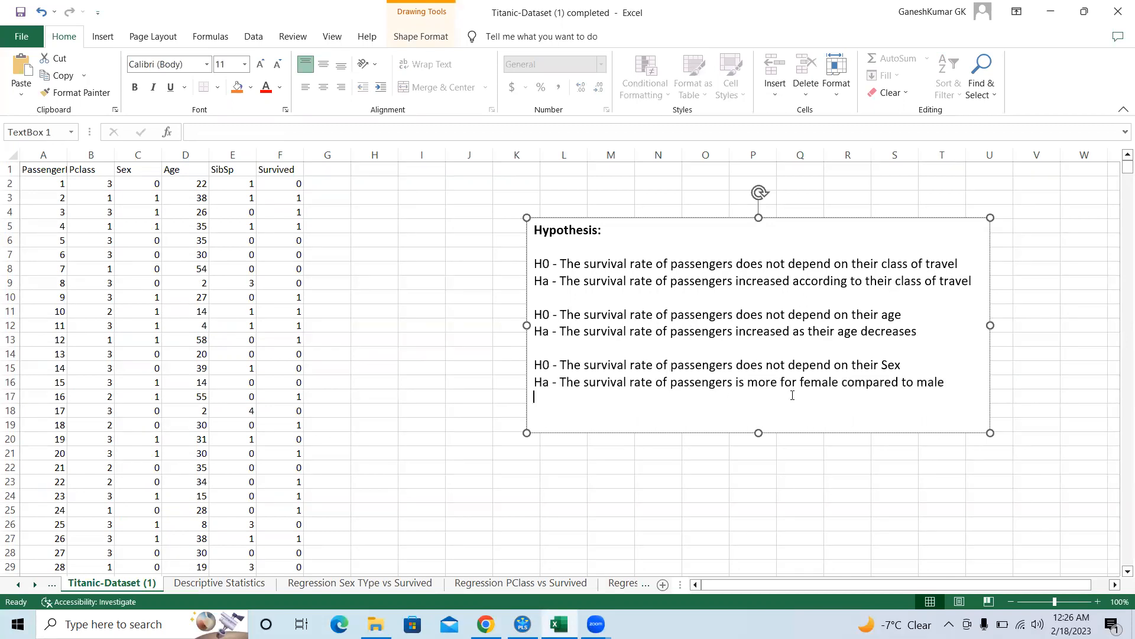
pyautogui.moveTo(956, 385); pyautogui.dragTo(534, 382)
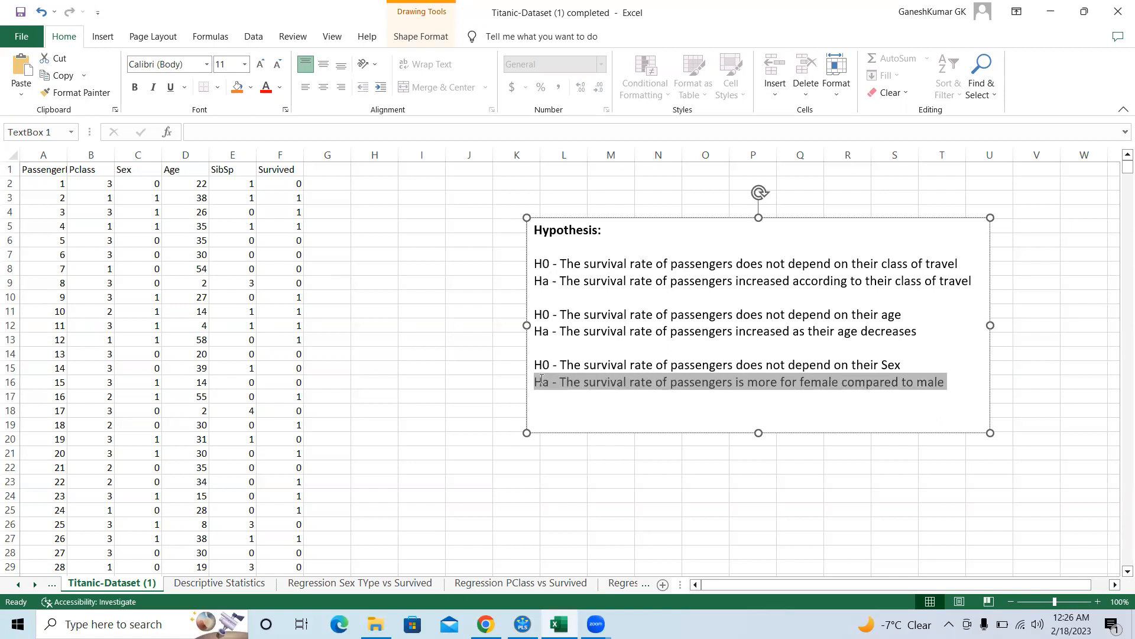
pyautogui.click(598, 464)
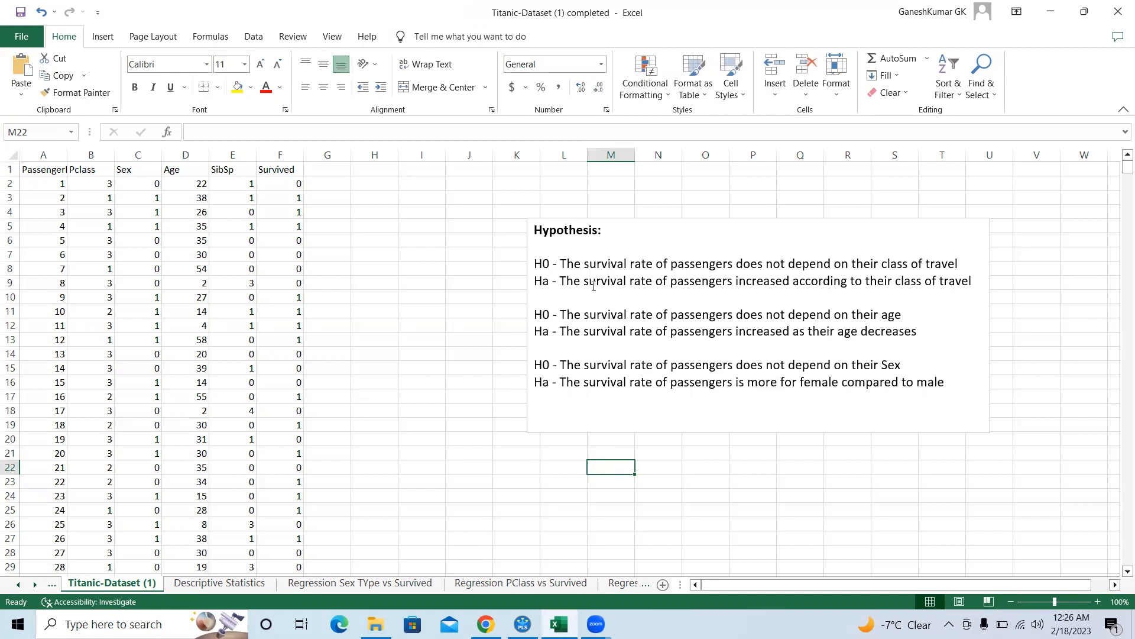
# Step: Reselect the age and sex alternative hypothesis lines in turn to review them, and leave the text box
pyautogui.tripleClick(592, 333)
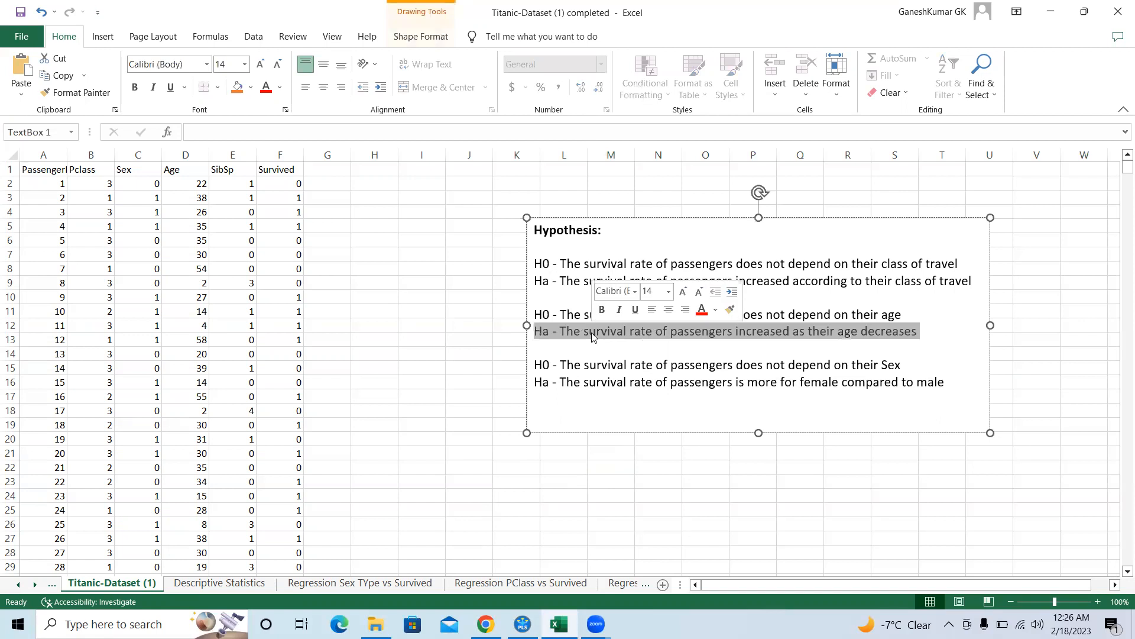
pyautogui.doubleClick(590, 383)
pyautogui.tripleClick(589, 382)
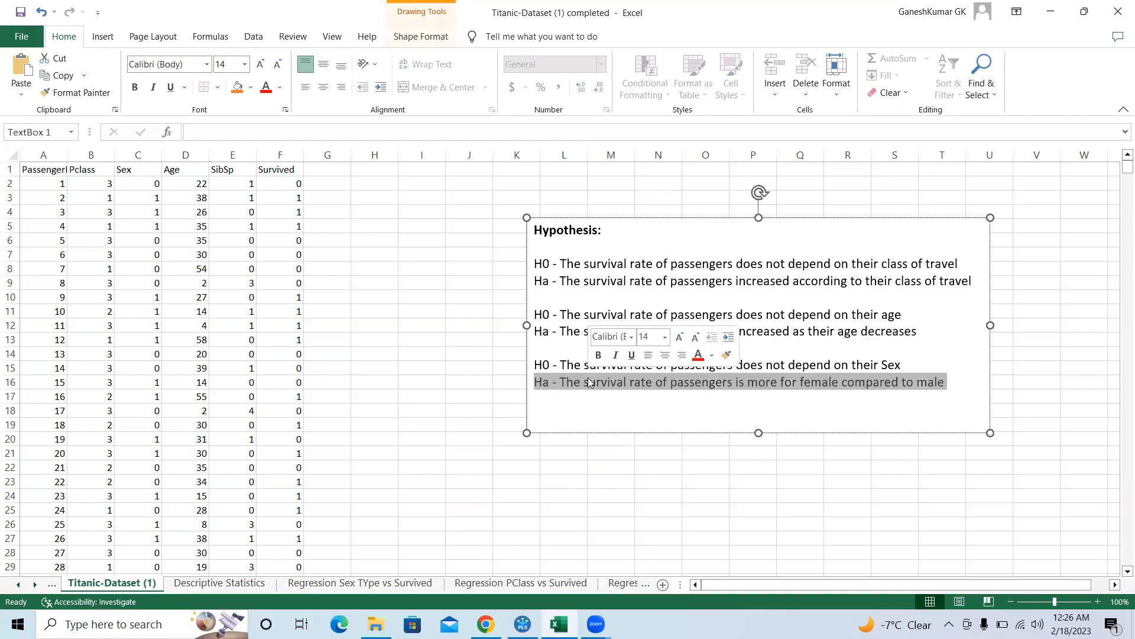
pyautogui.click(510, 467)
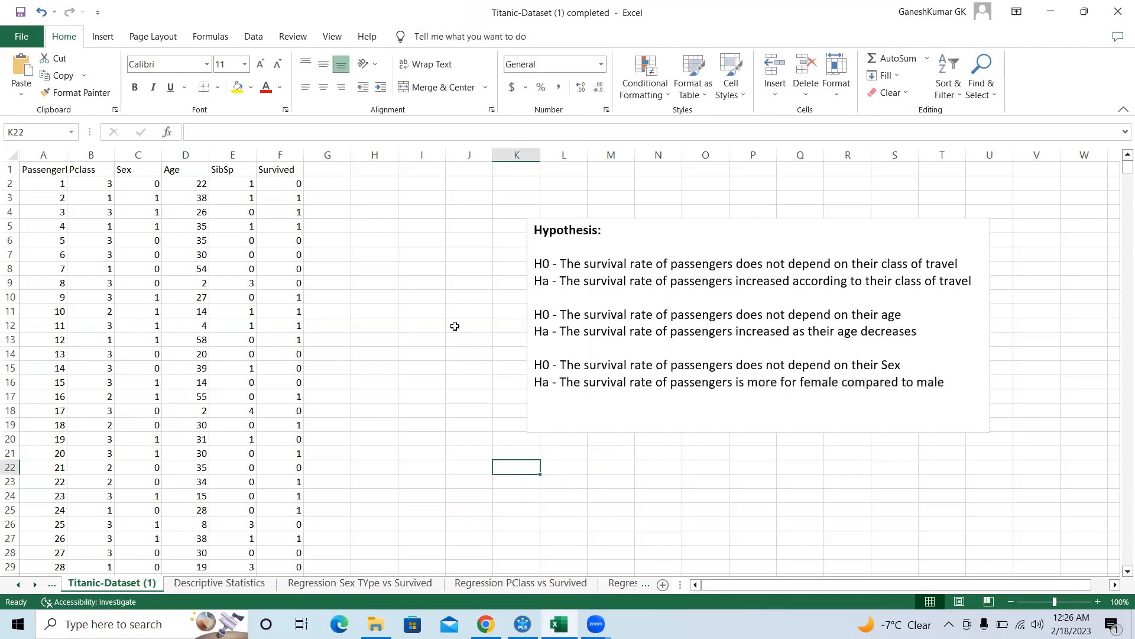
pyautogui.click(664, 62)
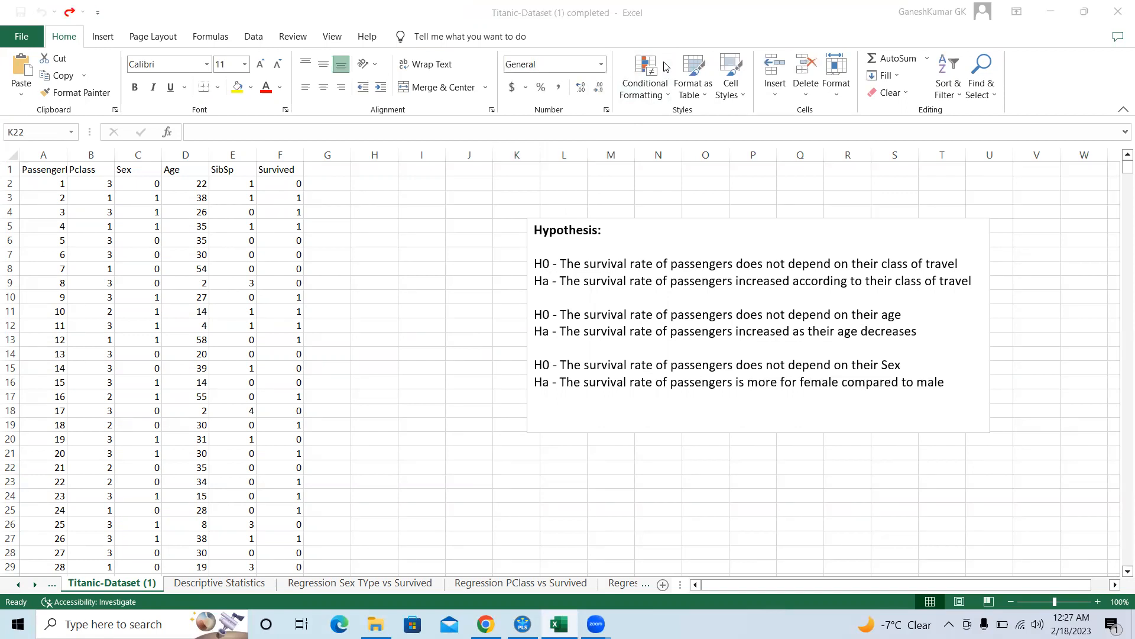